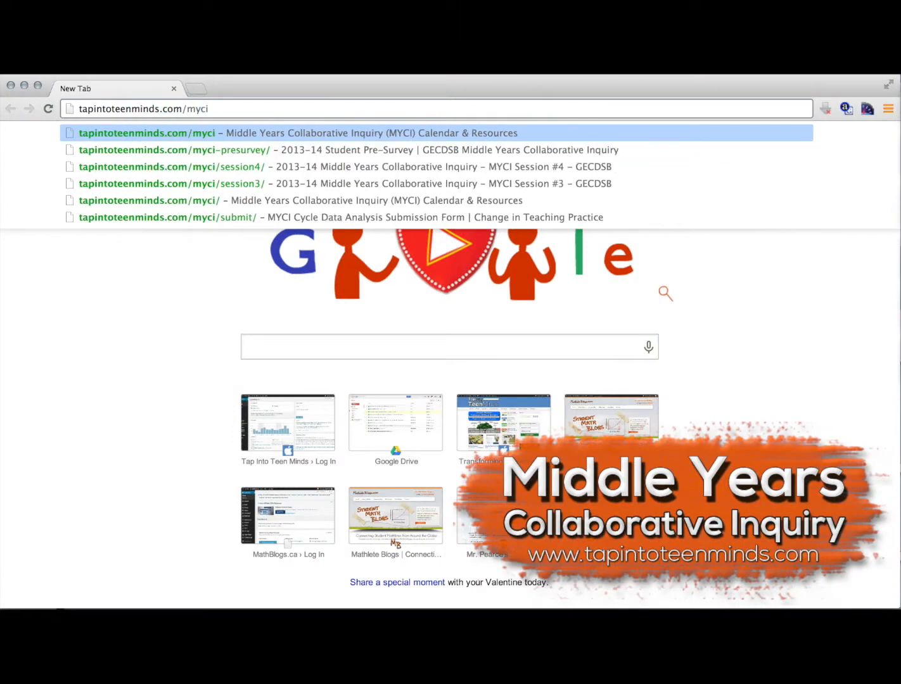
Open tapintoteenminds.com/myci and go to its MYCI Cycle Data Analysis Submission Form
key("Return")
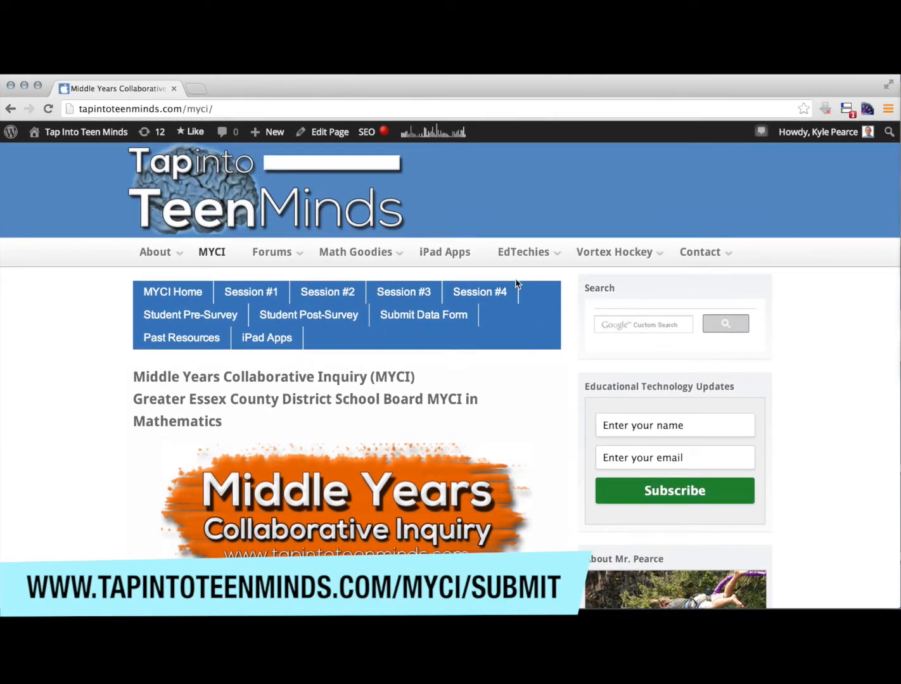
left_click(423, 316)
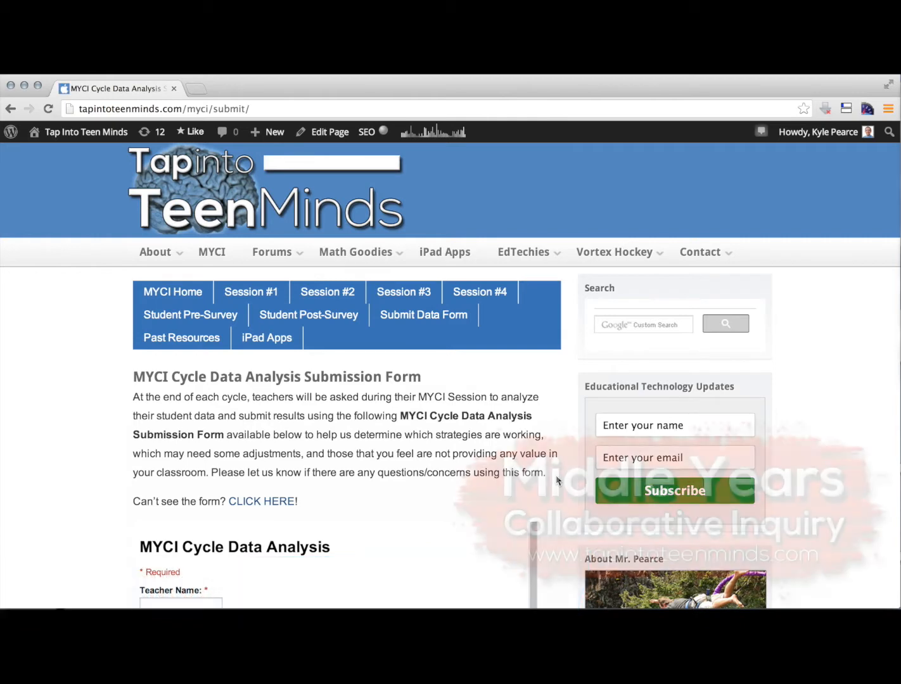
scroll(557, 481, "down", 5)
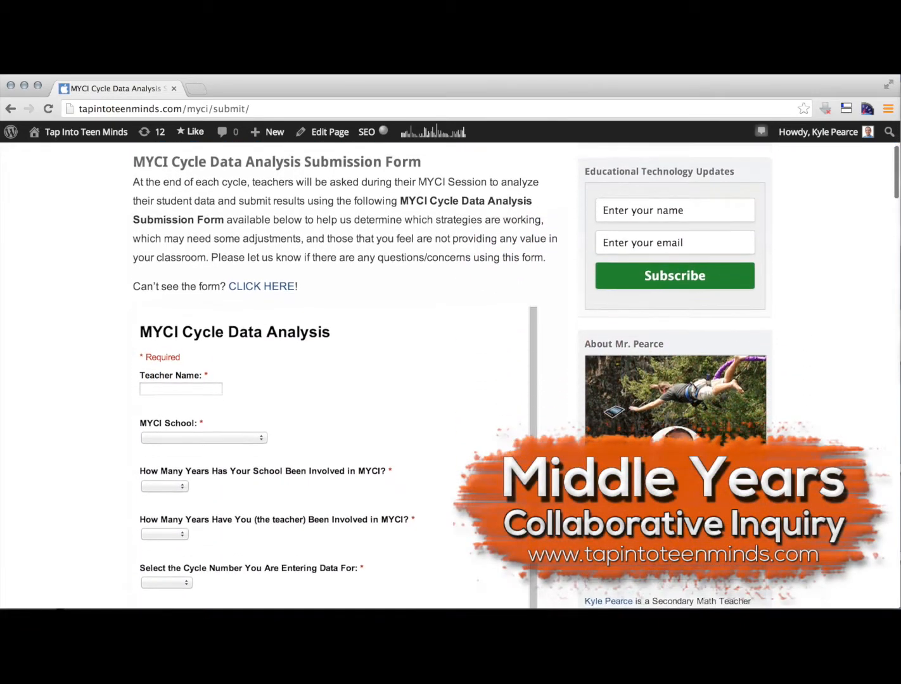
scroll(722, 444, "down", 1)
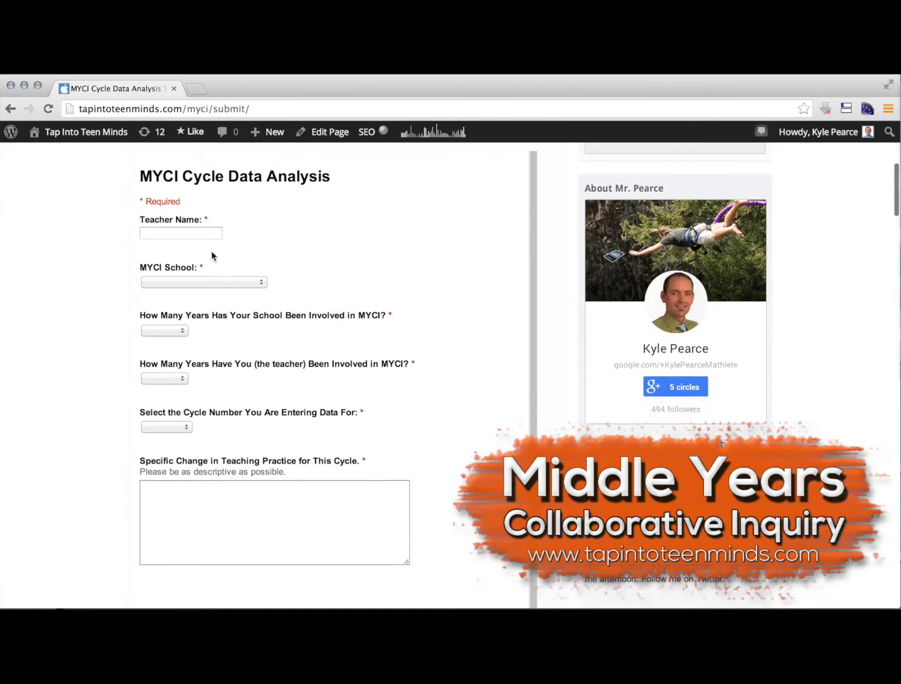
Enter the teacher's surname and select Tecumseh Vista Secondary as the MYCI school
left_click(187, 233)
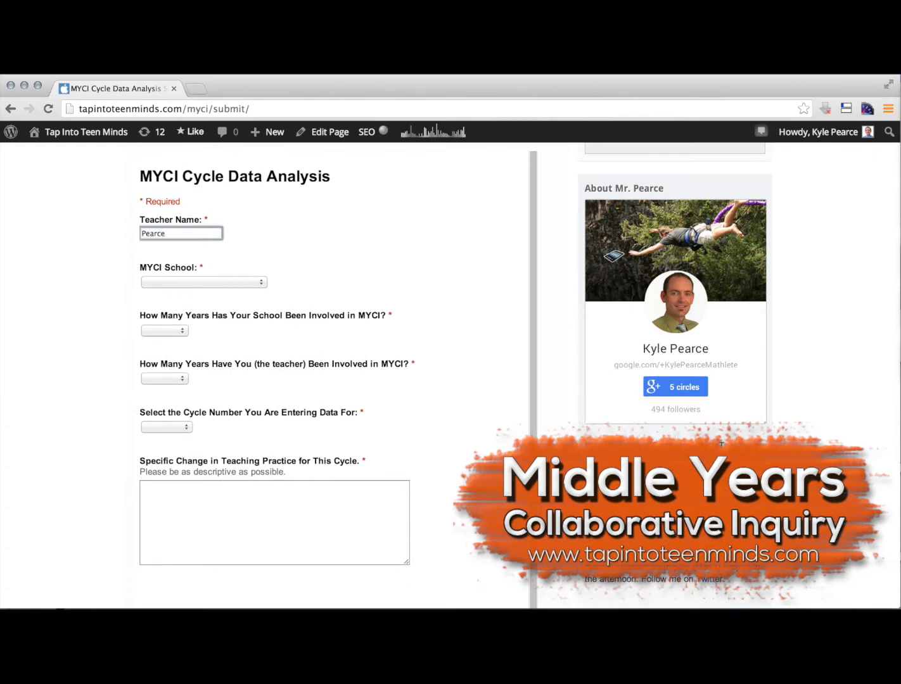
left_click(194, 283)
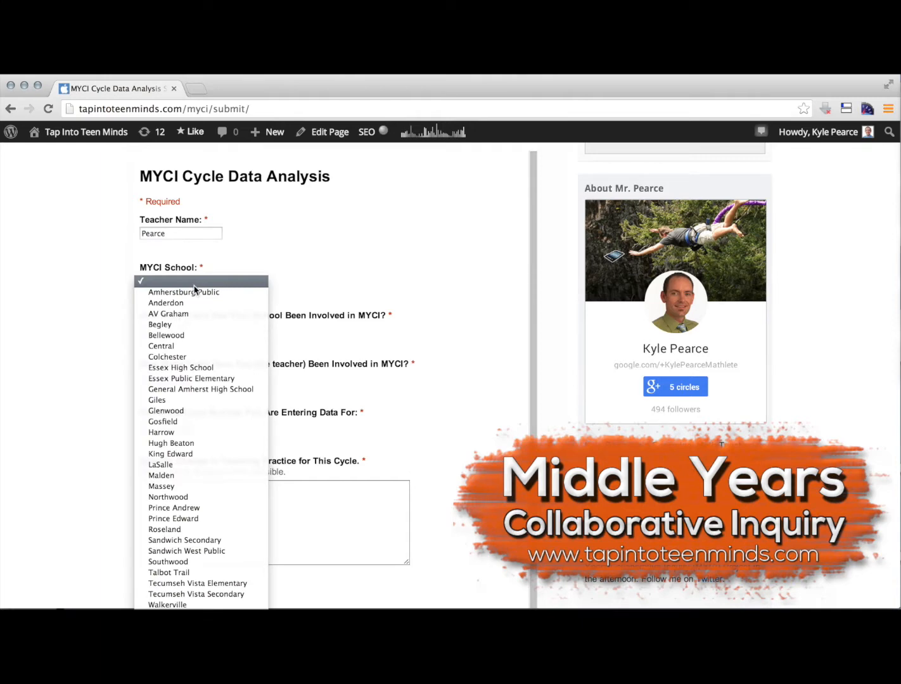
left_click(205, 596)
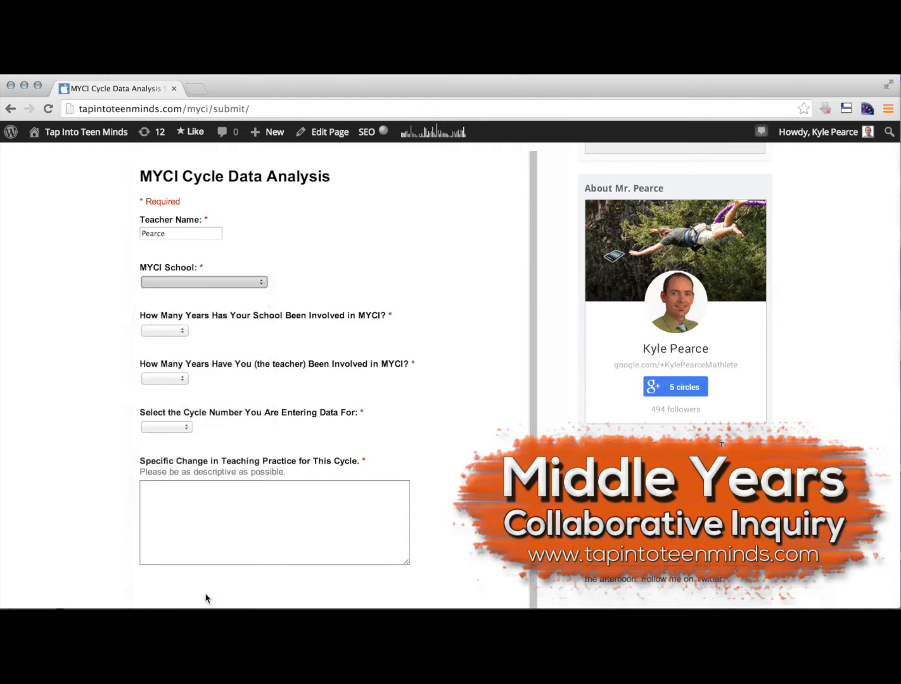
Set both the school's and the teacher's years of involvement in MYCI to 3 Years
left_click(164, 331)
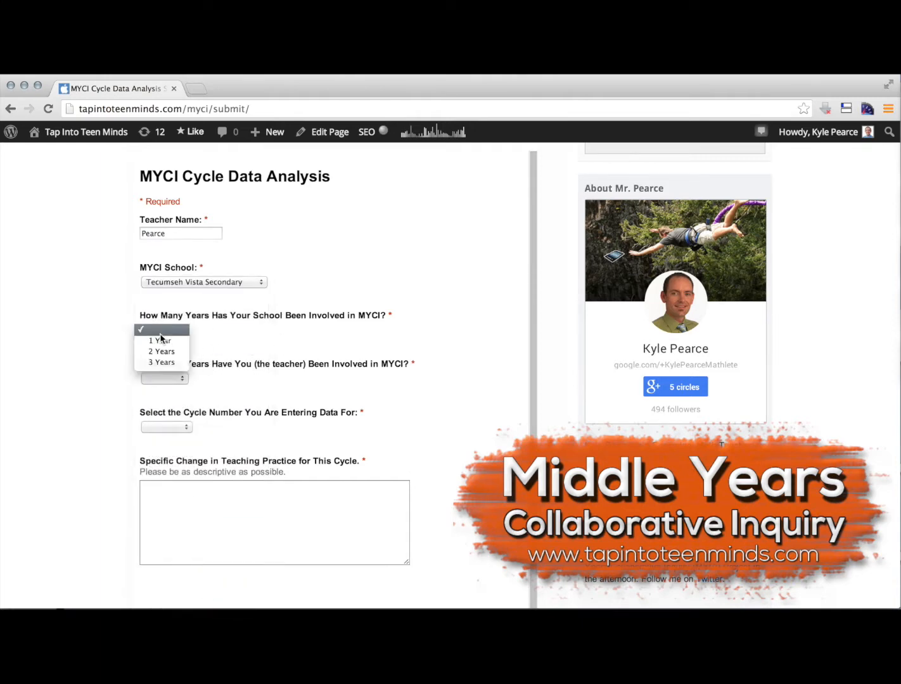
left_click(173, 365)
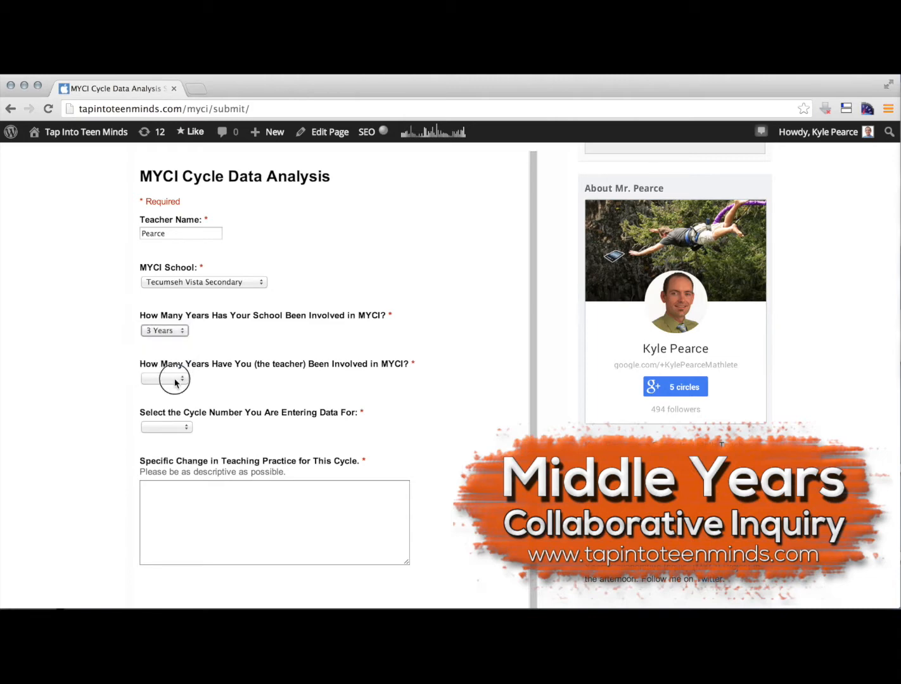
left_click(174, 380)
left_click(175, 416)
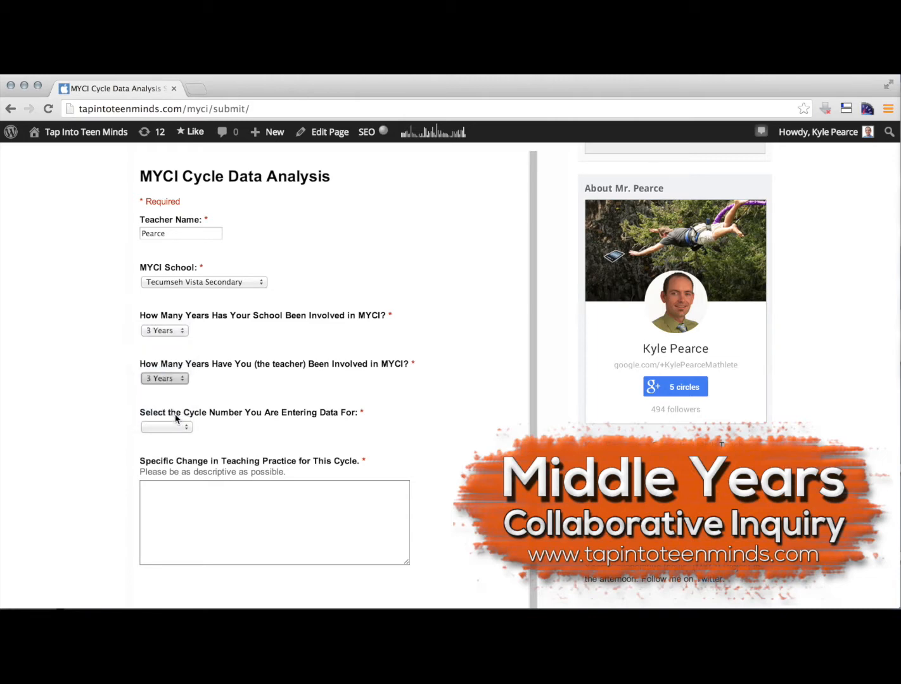
Try 2 Years and 1 Year for the teacher's involvement in MYCI, and return it to 3 Years
scroll(242, 404, "down", 1)
left_click(182, 356)
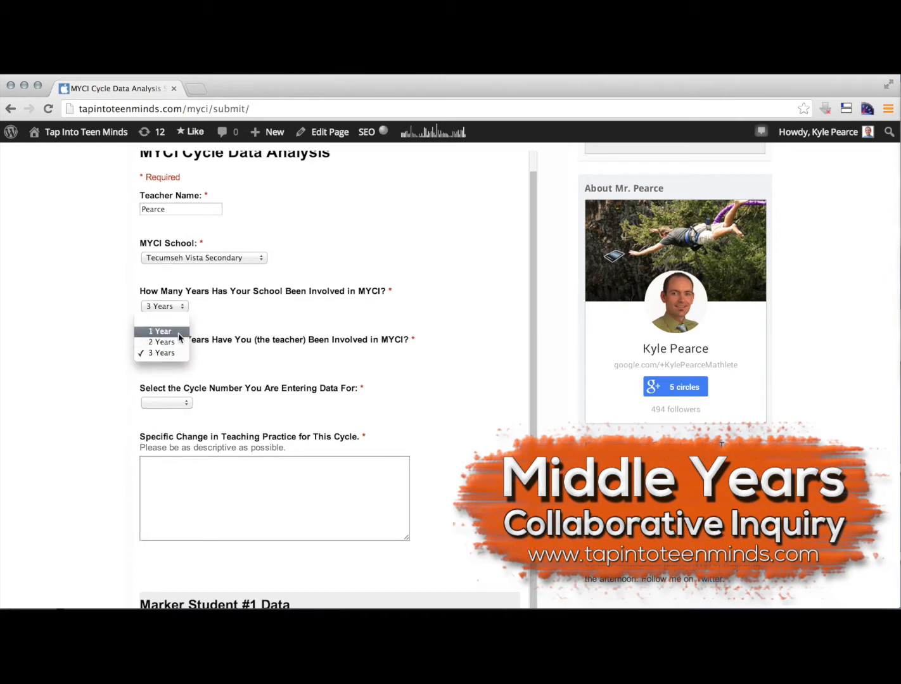
left_click(179, 342)
left_click(181, 354)
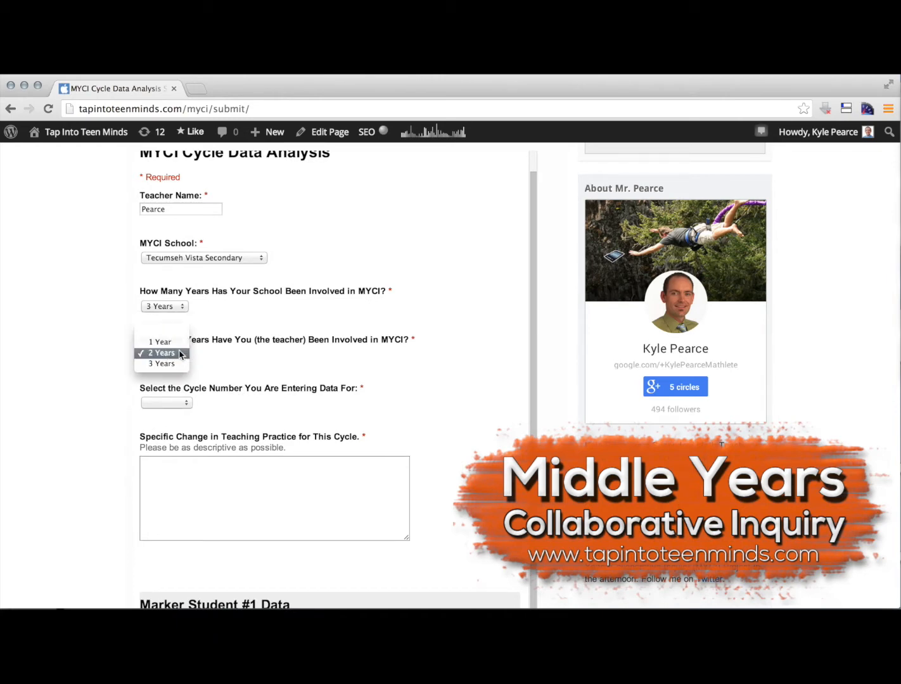
left_click(166, 342)
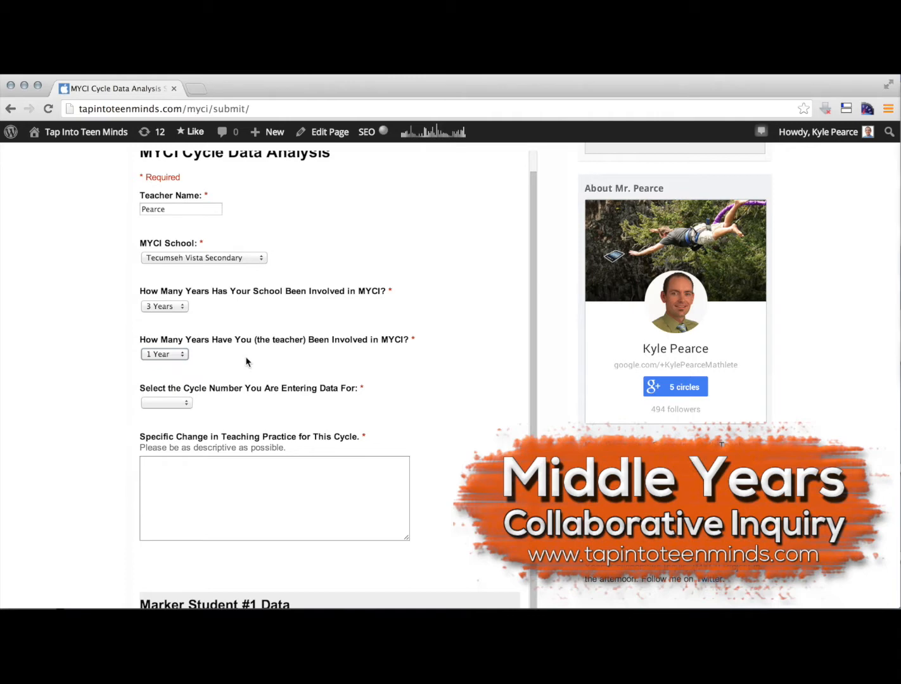
left_click(181, 354)
left_click(176, 376)
Select Cycle #1 as the cycle number the data is being entered for
scroll(251, 374, "down", 1)
scroll(247, 375, "up", 1)
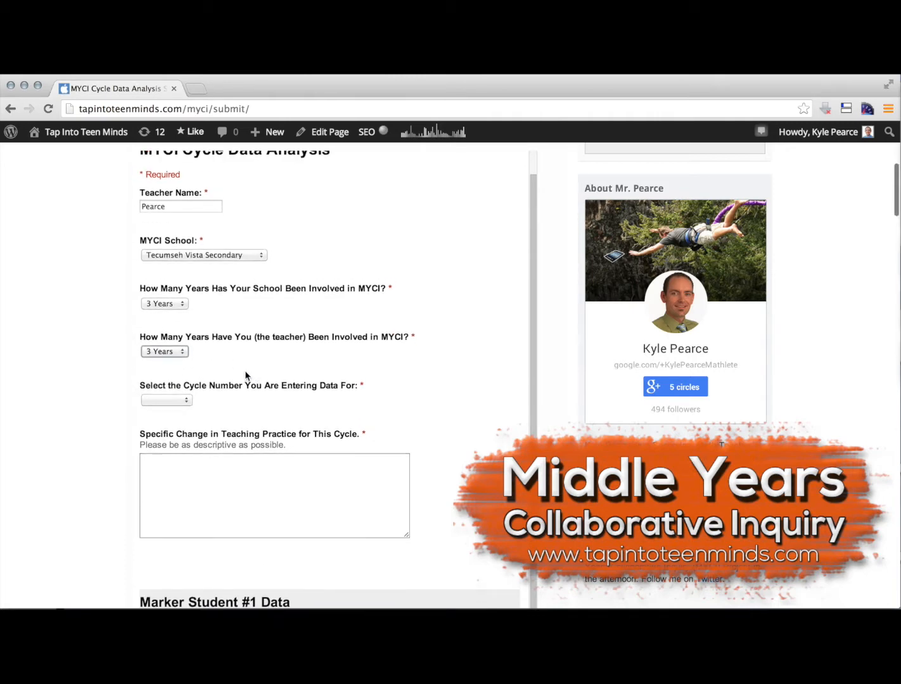
left_click(162, 401)
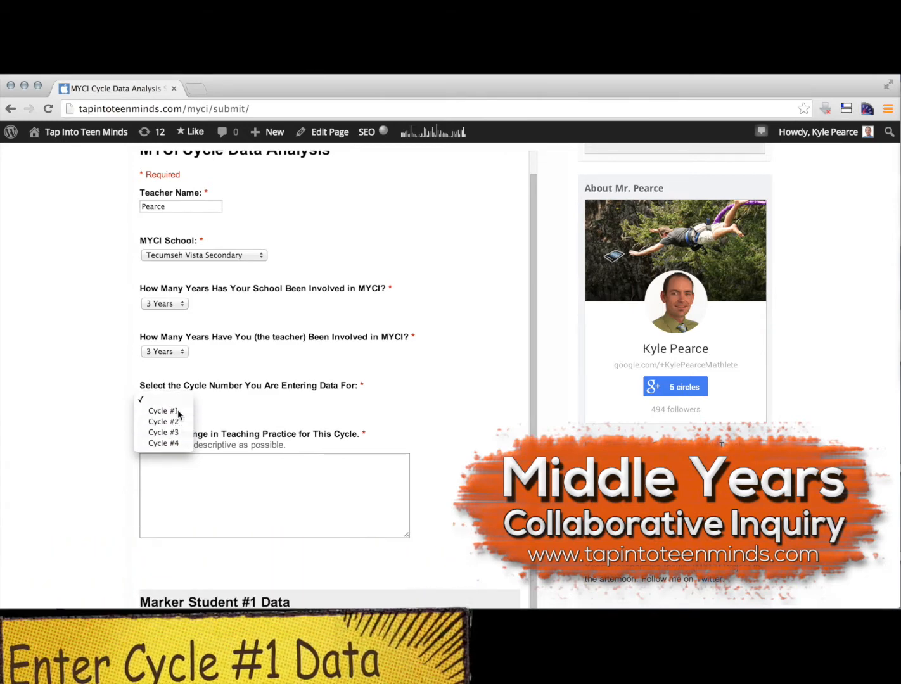
left_click(178, 411)
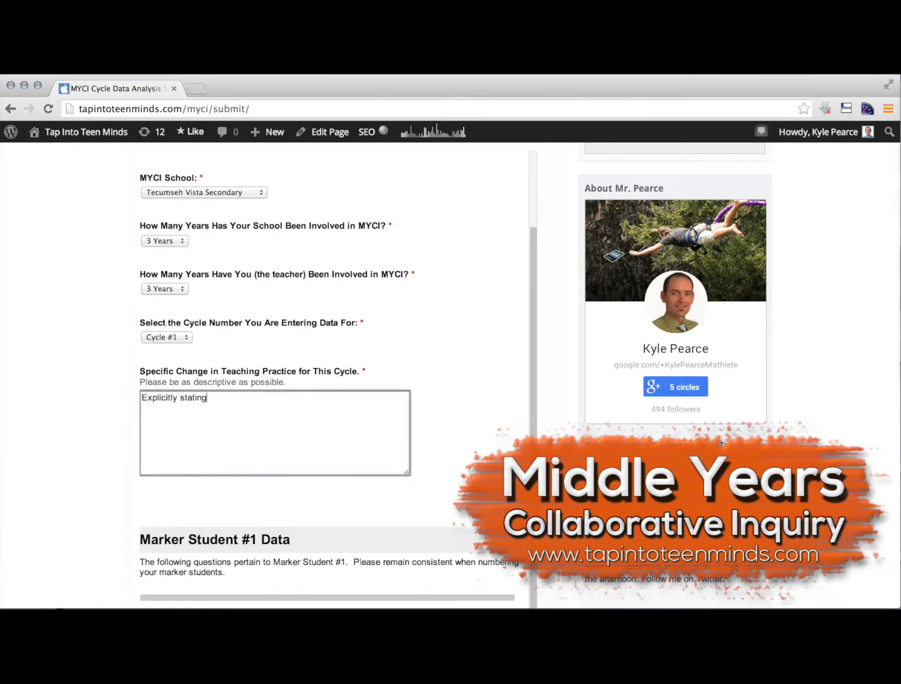
Describe the change in teaching practice as "Explicitly stating learning goals at the beginning of each lesson and tracking student progress by individual learning goal."
type("learning goals ")
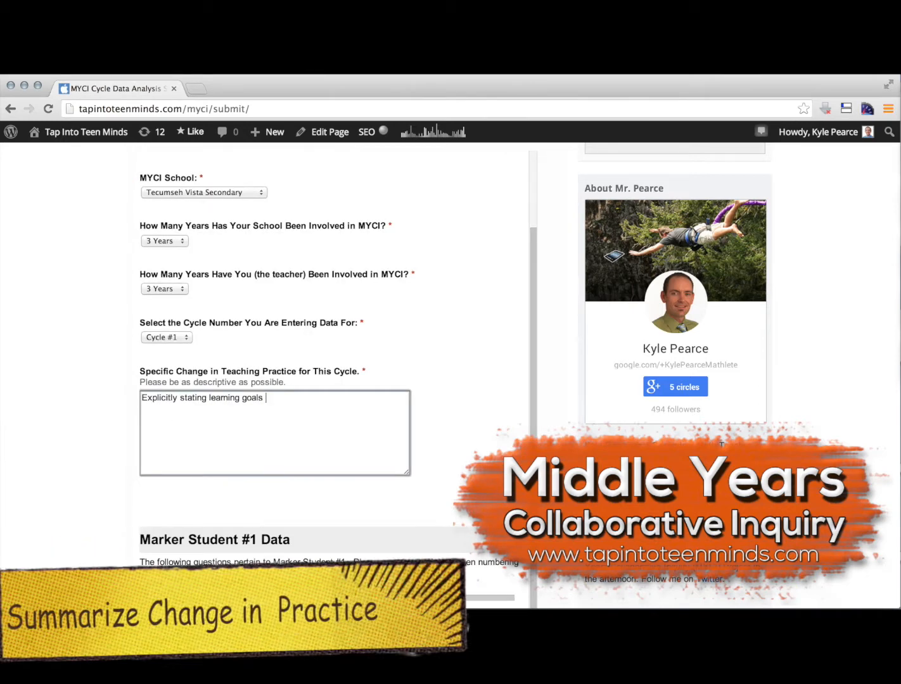
type("at the beginning of each lesson and ")
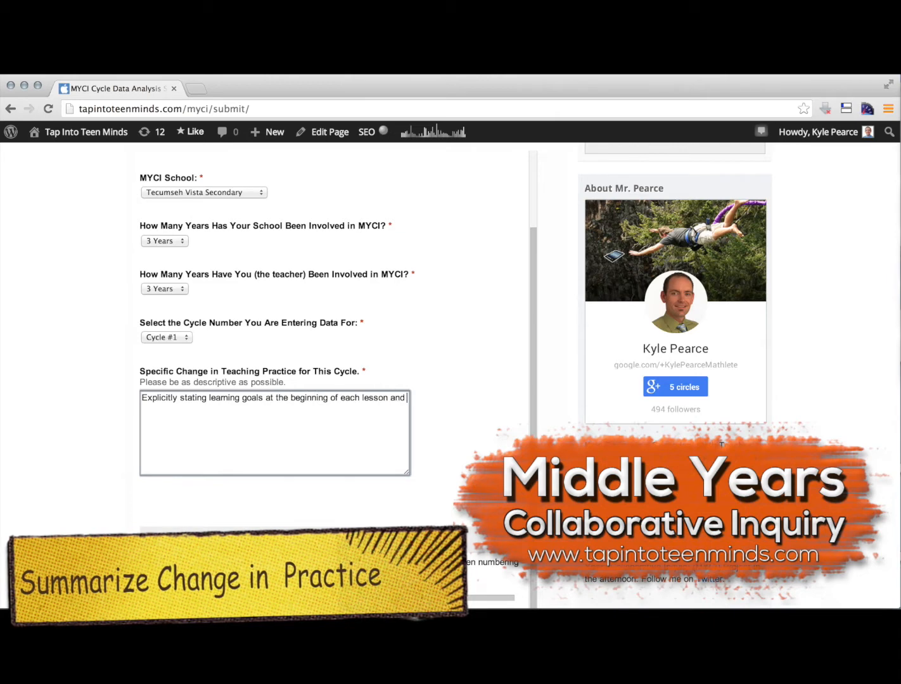
type("tracking student progress ")
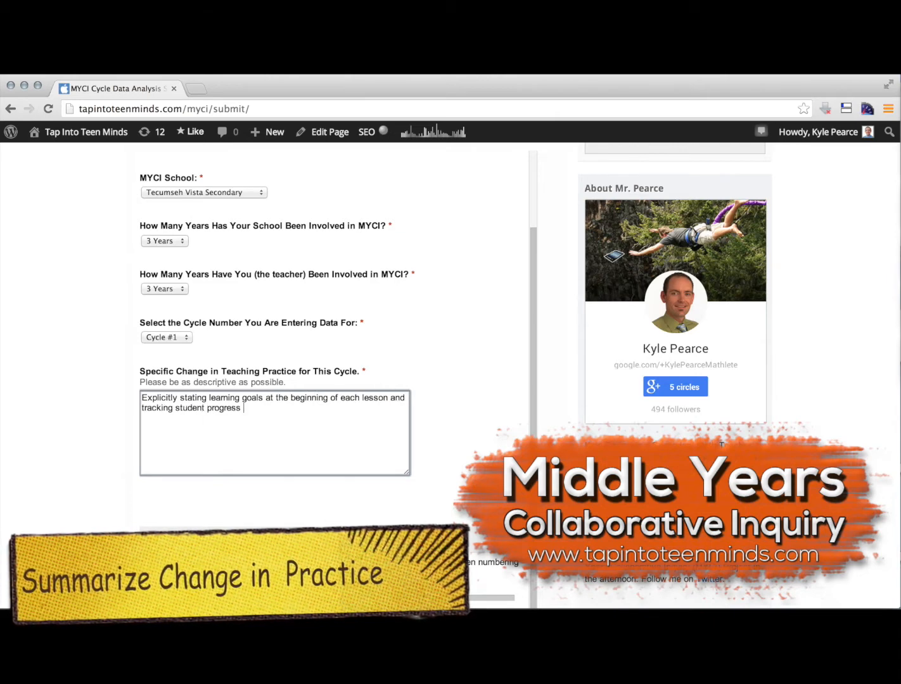
type("by individual learning goal.")
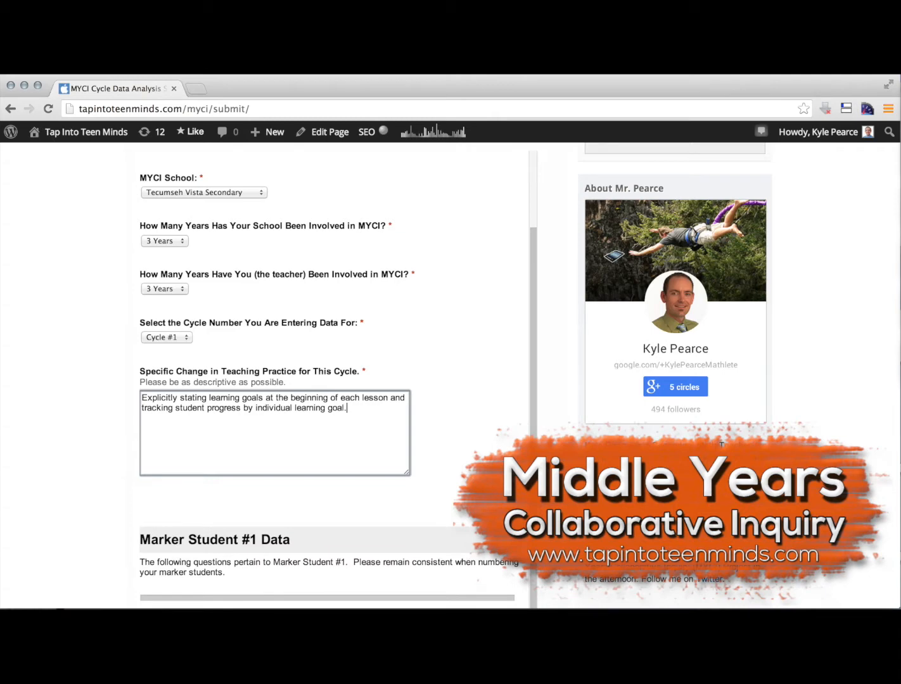
In a new tab, open Google Drive and its starred spreadsheet 2013-14 MFM1P S1 P1 to consult the marker student data
scroll(475, 363, "down", 10)
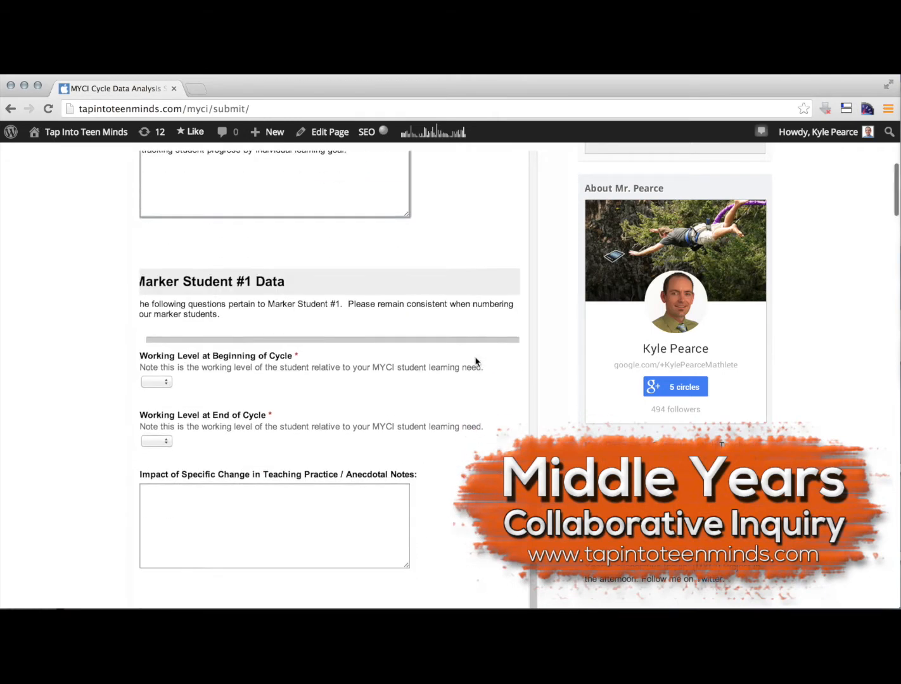
scroll(277, 325, "down", 2)
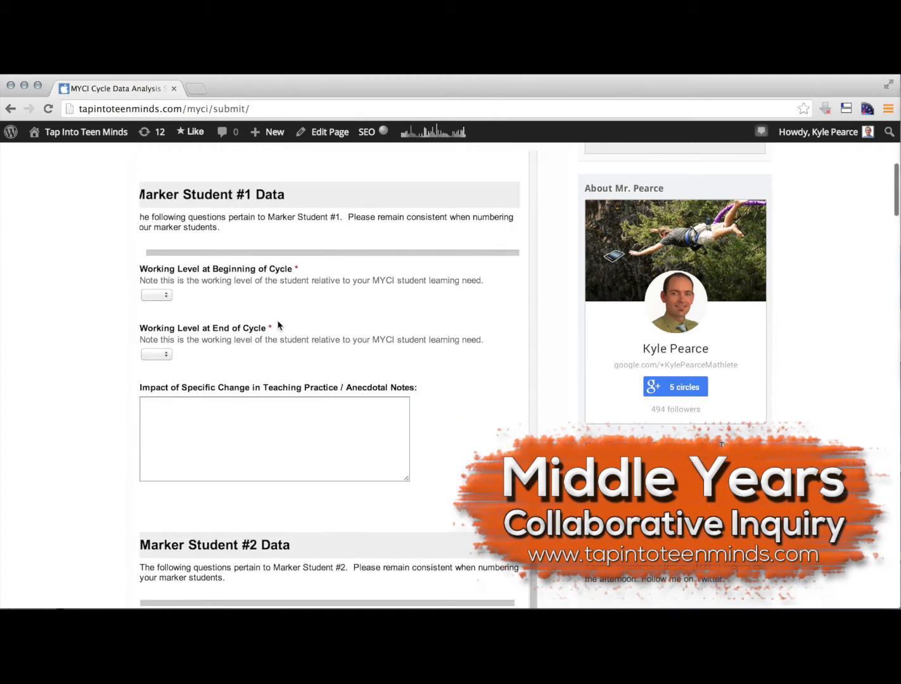
scroll(175, 211, "left", 1)
scroll(175, 212, "up", 1)
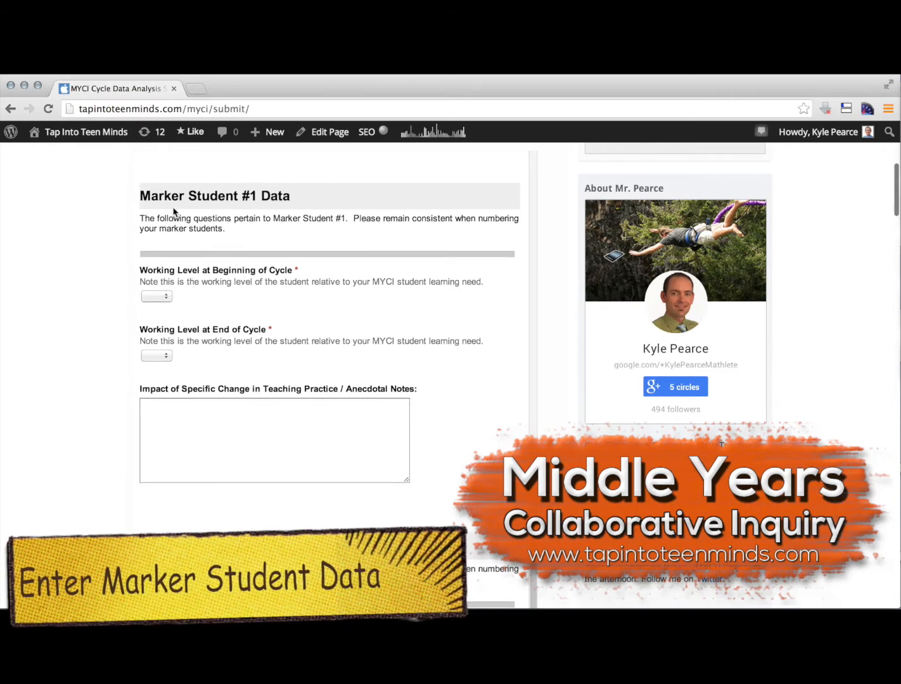
left_click(197, 89)
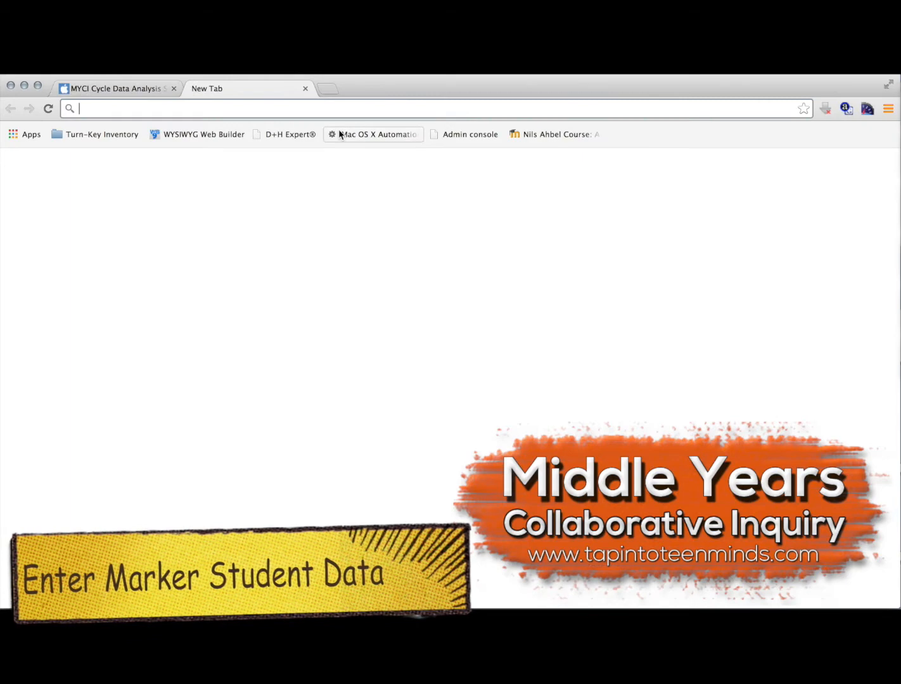
type("drive")
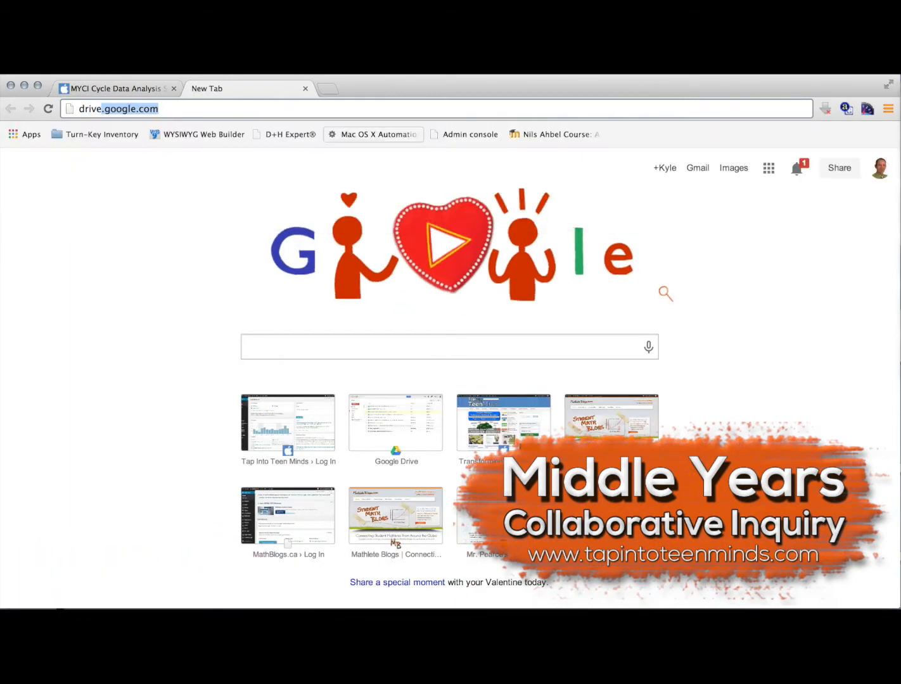
key("Return")
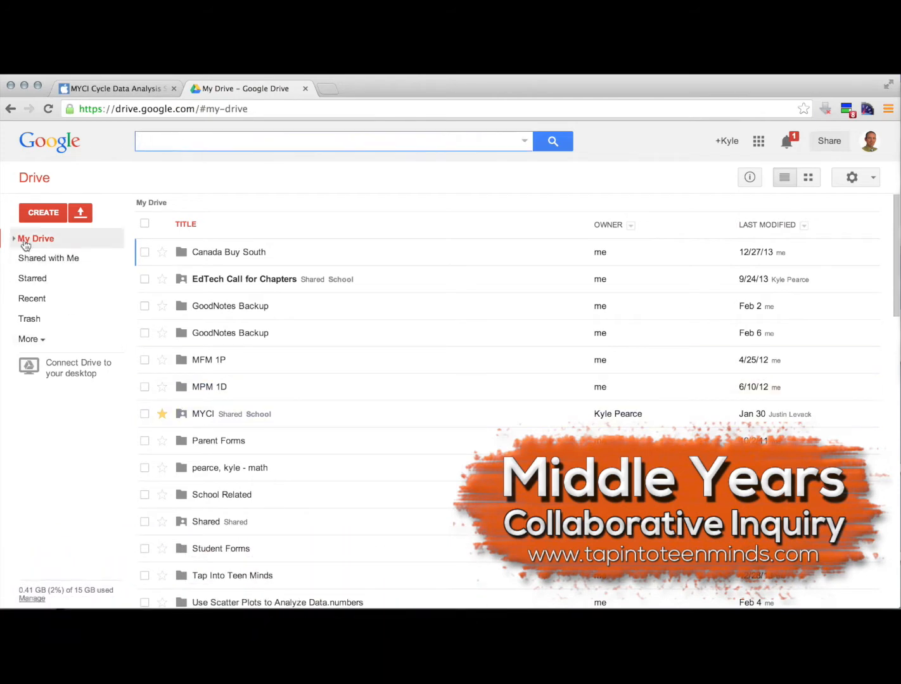
left_click(29, 281)
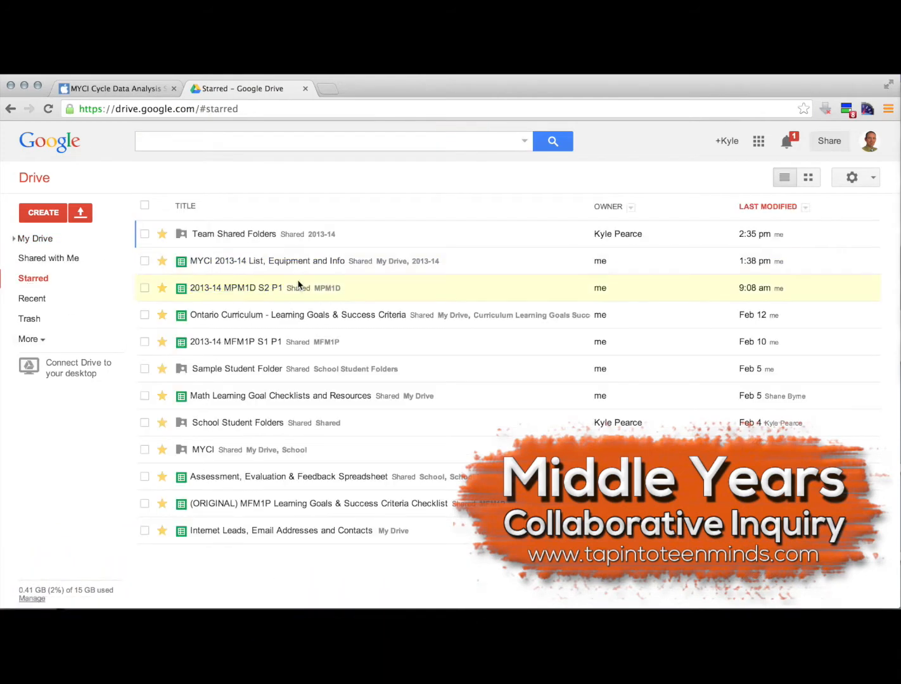
left_click(232, 342)
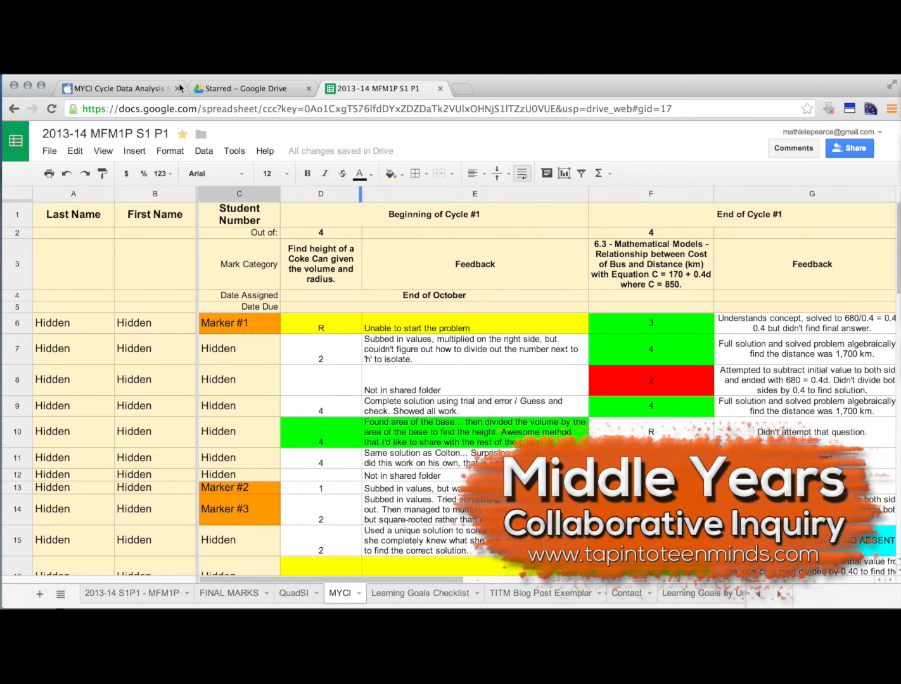
Back in the submission form, set Marker Student #1's working level to R at the beginning of the cycle and 3 at the end
left_click(136, 88)
left_click(168, 300)
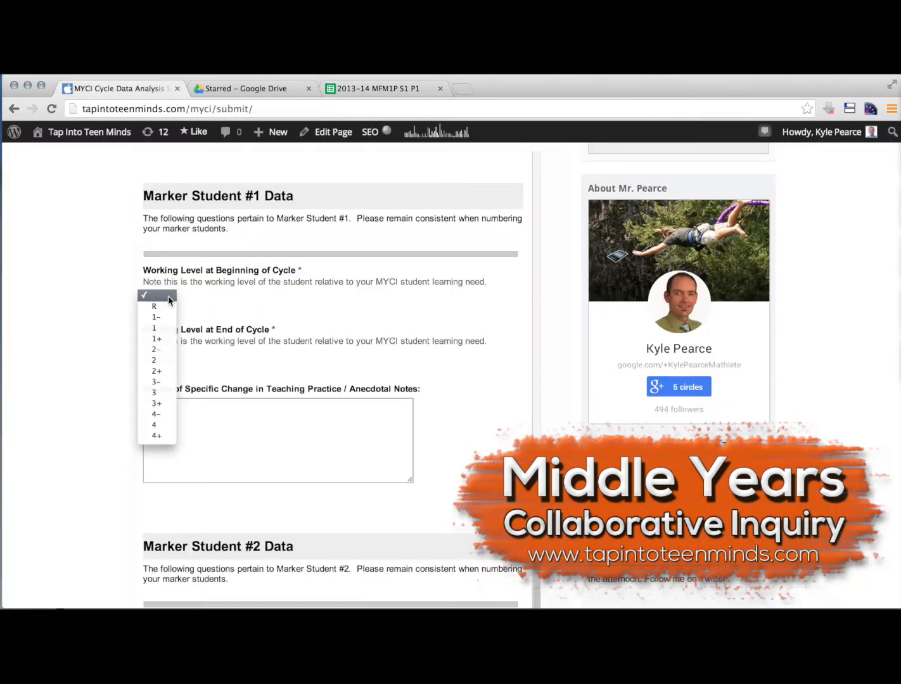
left_click(169, 306)
left_click(173, 355)
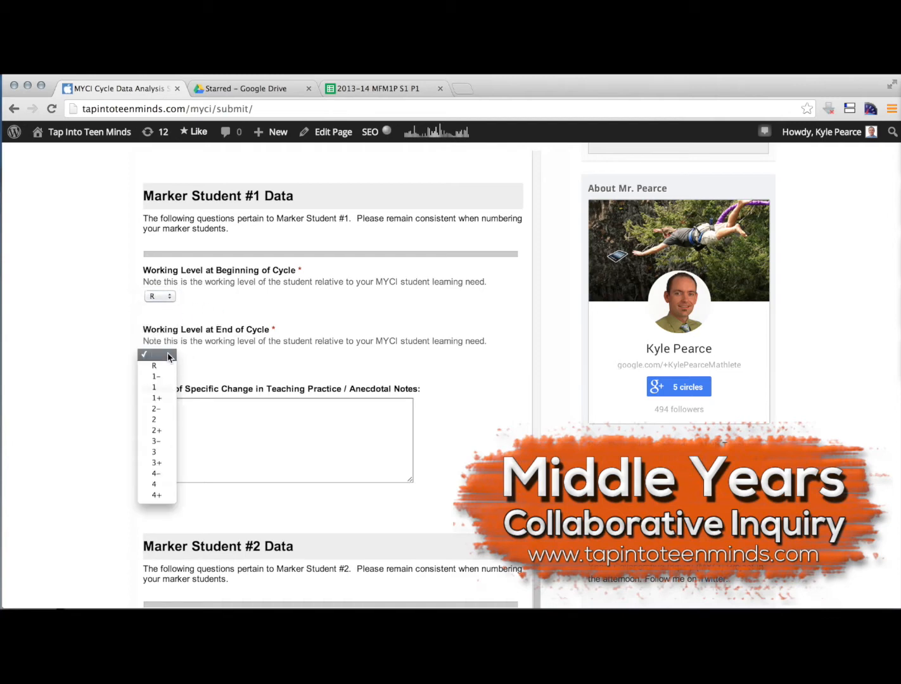
left_click(166, 440)
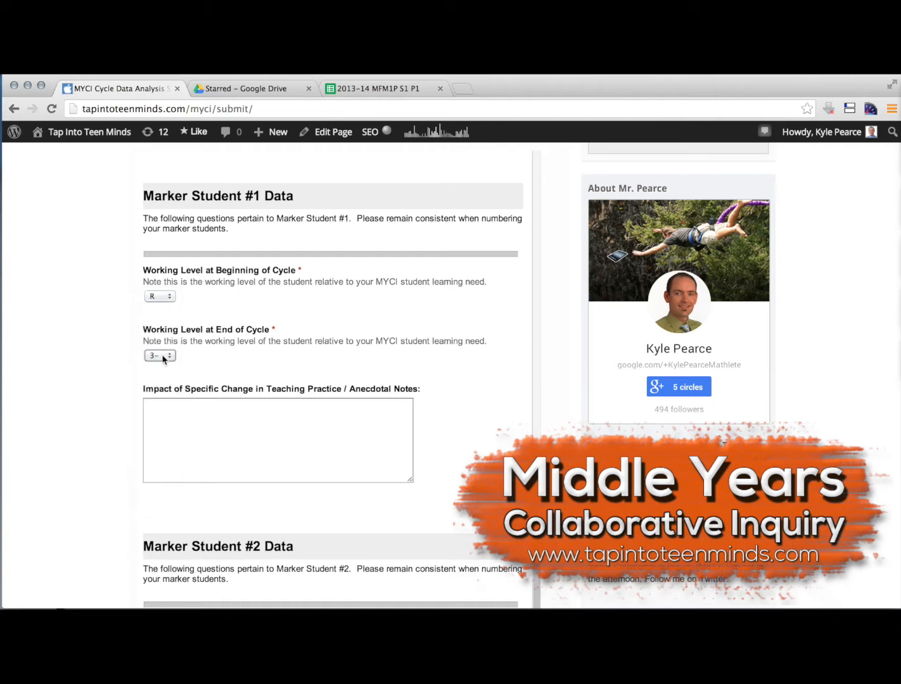
left_click(162, 356)
left_click(164, 366)
Consult Marker #1's beginning-of-cycle feedback in the spreadsheet and enter "Unable to start problem." as Marker Student #1's anecdotal notes in the form
left_click(351, 92)
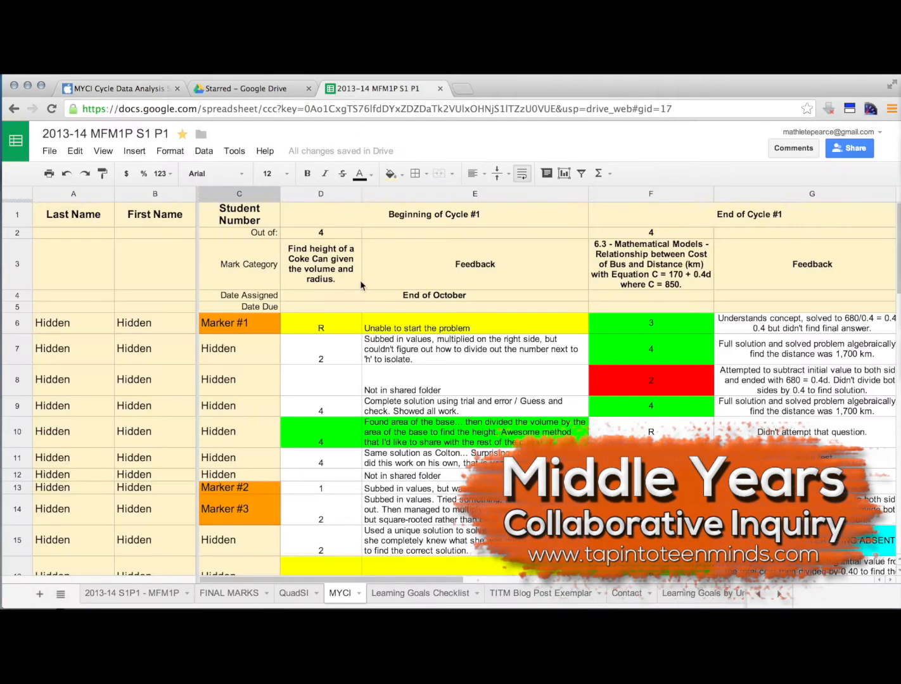
left_click(438, 327)
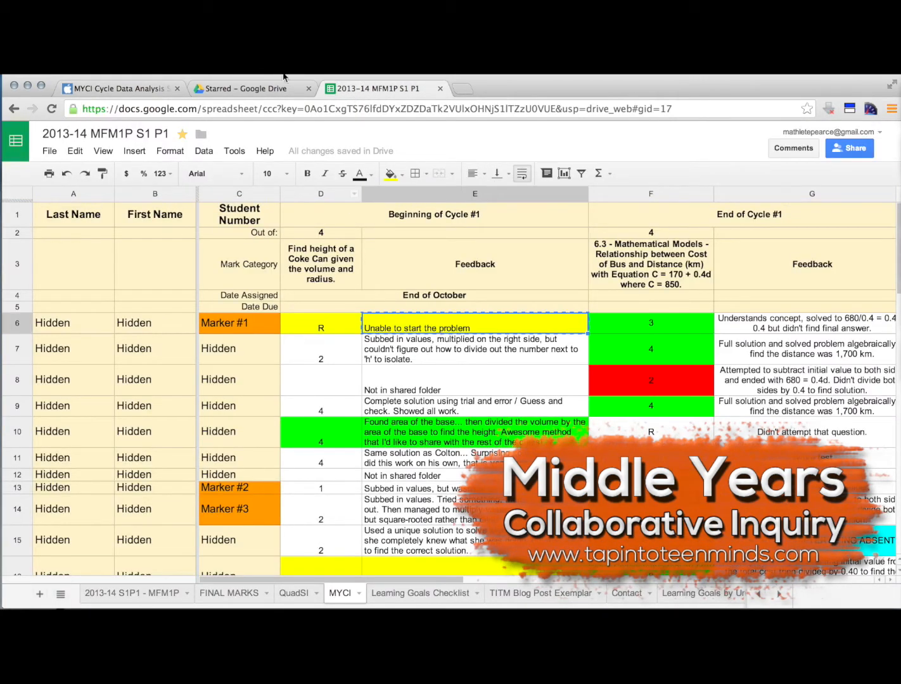
left_click(145, 89)
left_click(277, 434)
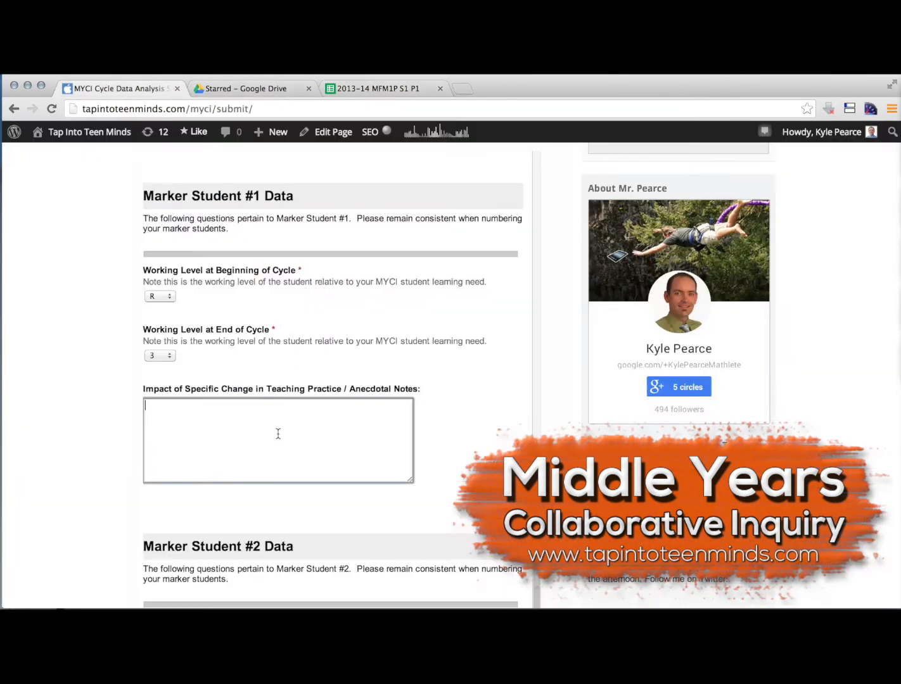
type("Unable to star")
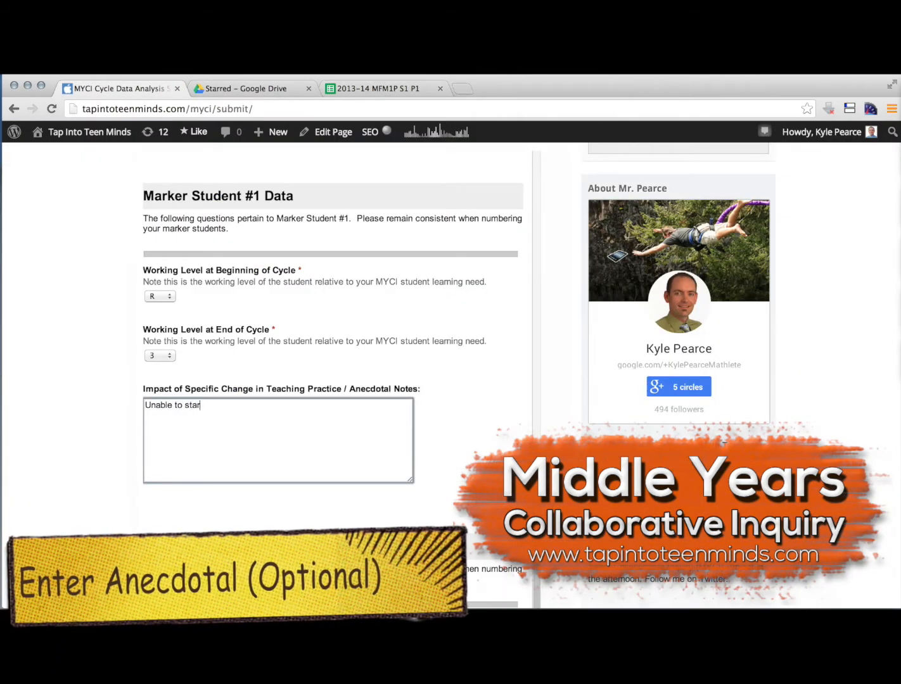
type("t problem.")
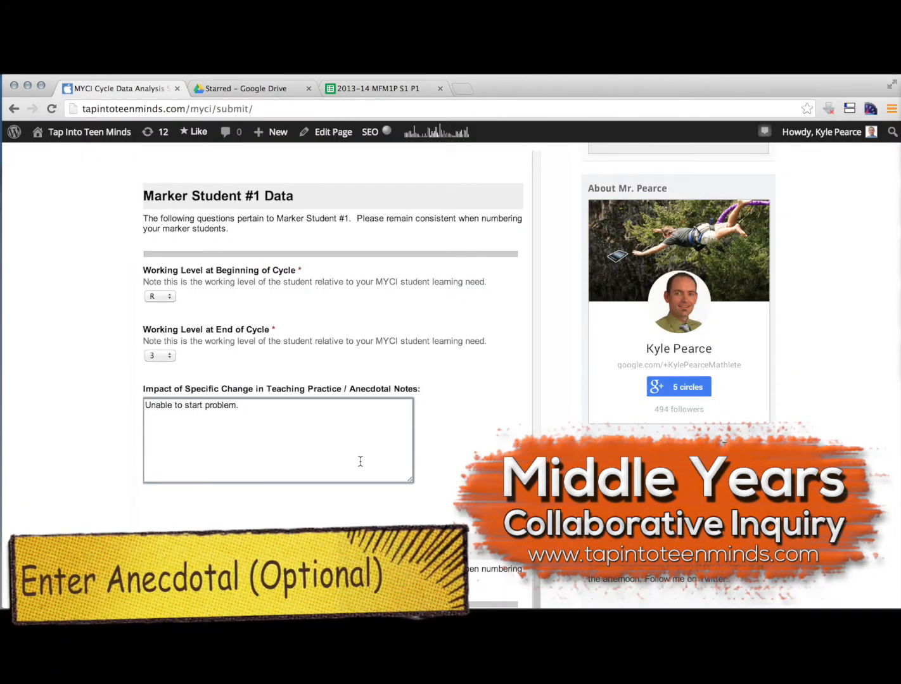
Check Marker #2's levels in the spreadsheet, then set Marker Student #2's working level to 1 at the beginning and 2 at the end
scroll(448, 434, "down", 2)
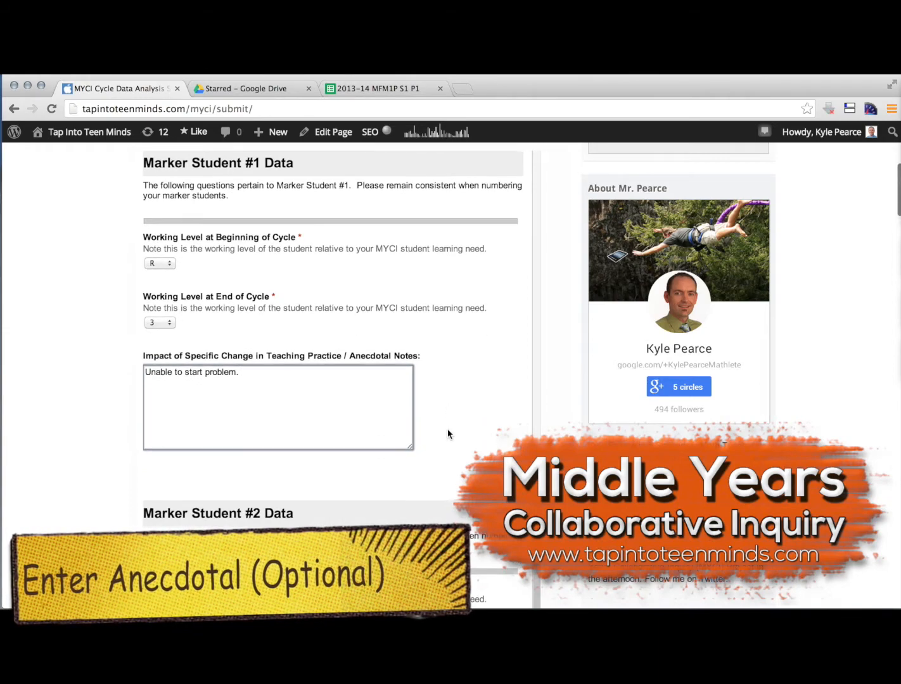
scroll(448, 434, "down", 5)
left_click(373, 88)
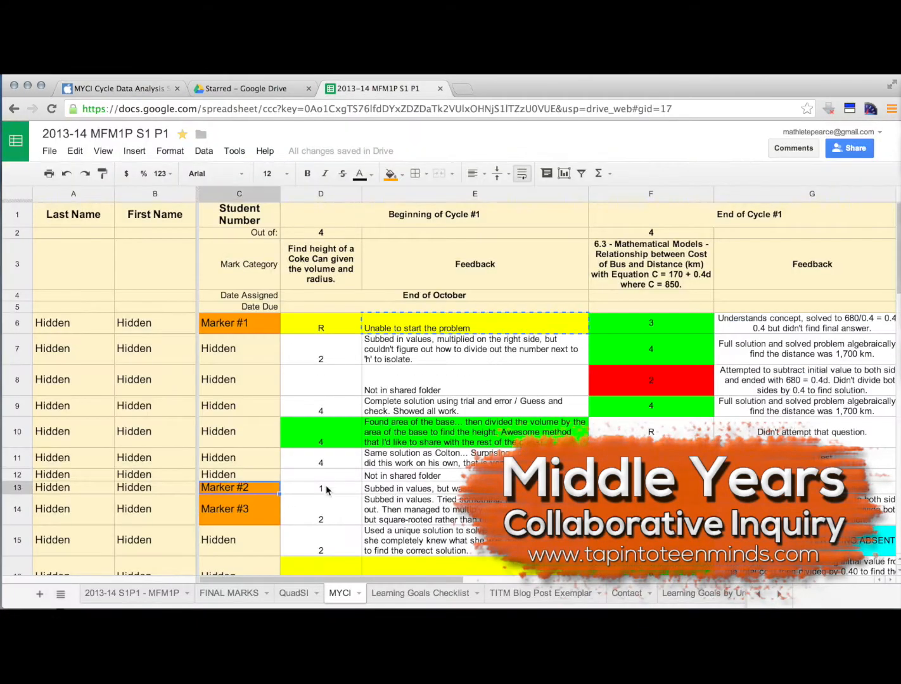
left_click(114, 88)
left_click(159, 327)
left_click(163, 358)
left_click(160, 385)
left_click(167, 446)
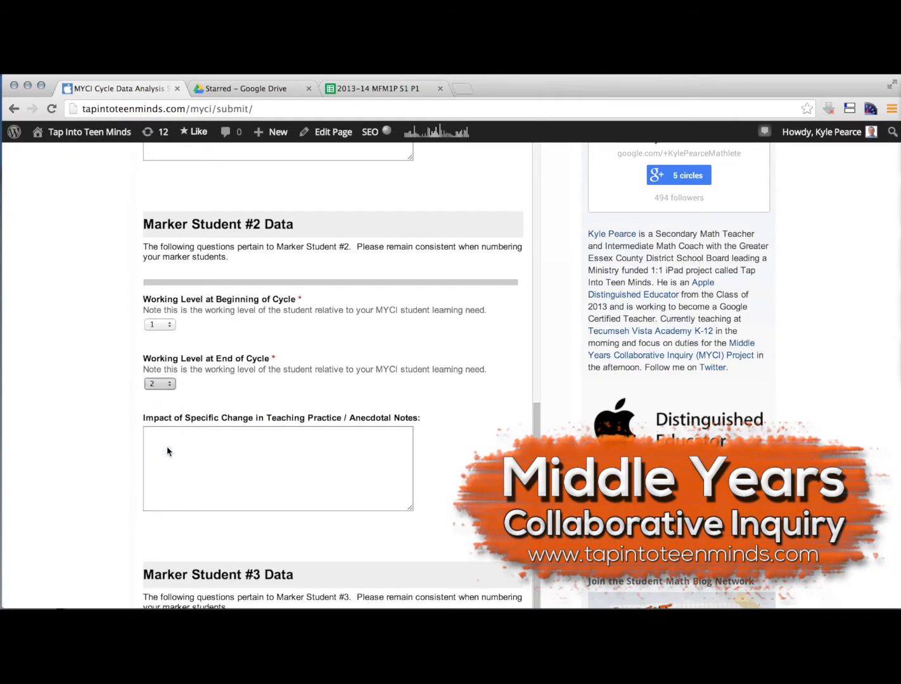
Check Marker #3's levels in the spreadsheet, then set Marker Student #3's working level to 2 at both the beginning and end of the cycle
scroll(460, 393, "down", 5)
scroll(461, 393, "down", 4)
left_click(357, 91)
left_click(335, 522)
left_click(117, 89)
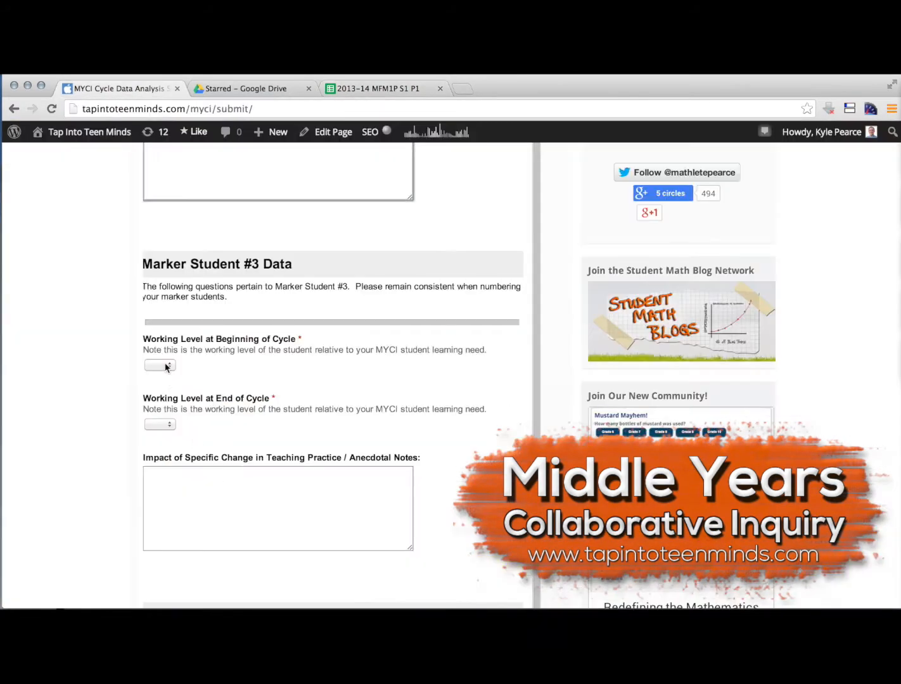
left_click(164, 365)
left_click(162, 425)
left_click(162, 425)
left_click(164, 486)
left_click(235, 510)
Check Marker #4's levels in the spreadsheet, then set Marker Student #4's working level to 1 at the beginning and 3 at the end
scroll(310, 425, "down", 5)
left_click(368, 89)
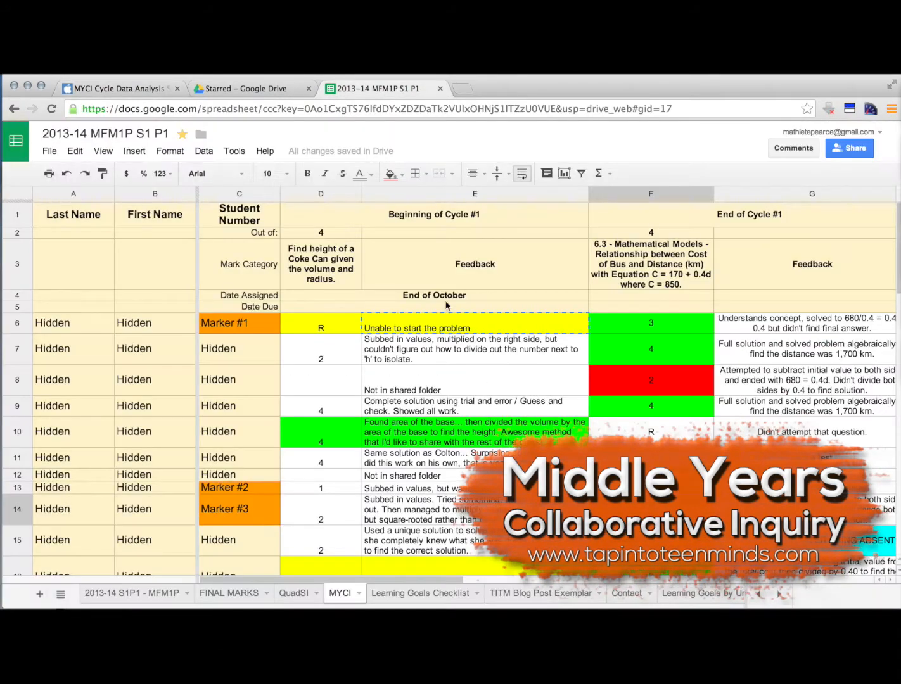
scroll(266, 530, "down", 3)
left_click(114, 88)
left_click(161, 334)
left_click(159, 355)
left_click(160, 393)
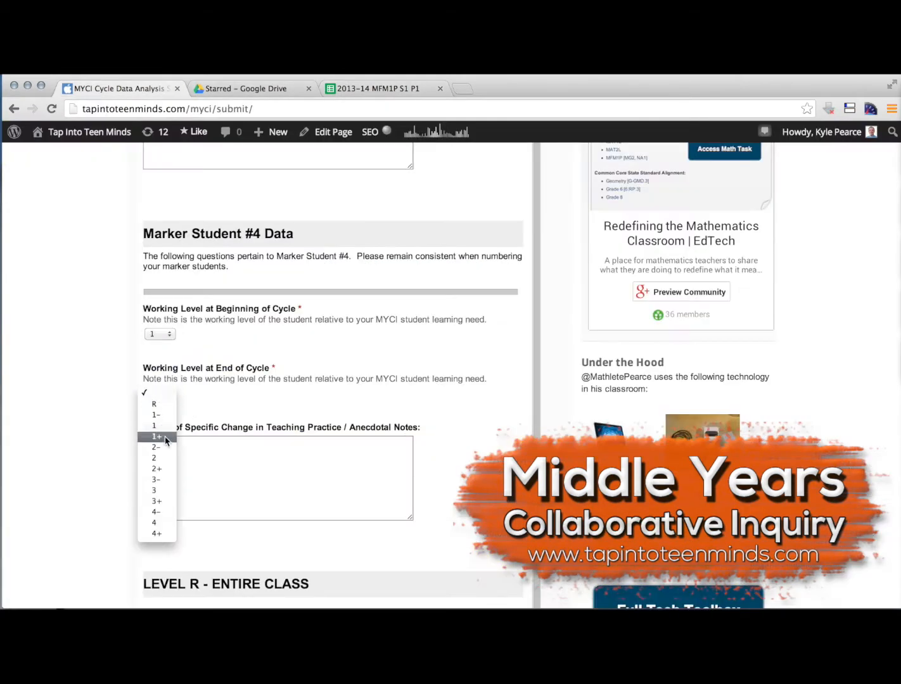
left_click(159, 488)
Enter Marker Student #4's notes: "Seemed much more engaged throughout this cycle. Will follow up to try and determine what changed for the student (conversation)."
left_click(239, 476)
scroll(438, 457, "down", 3)
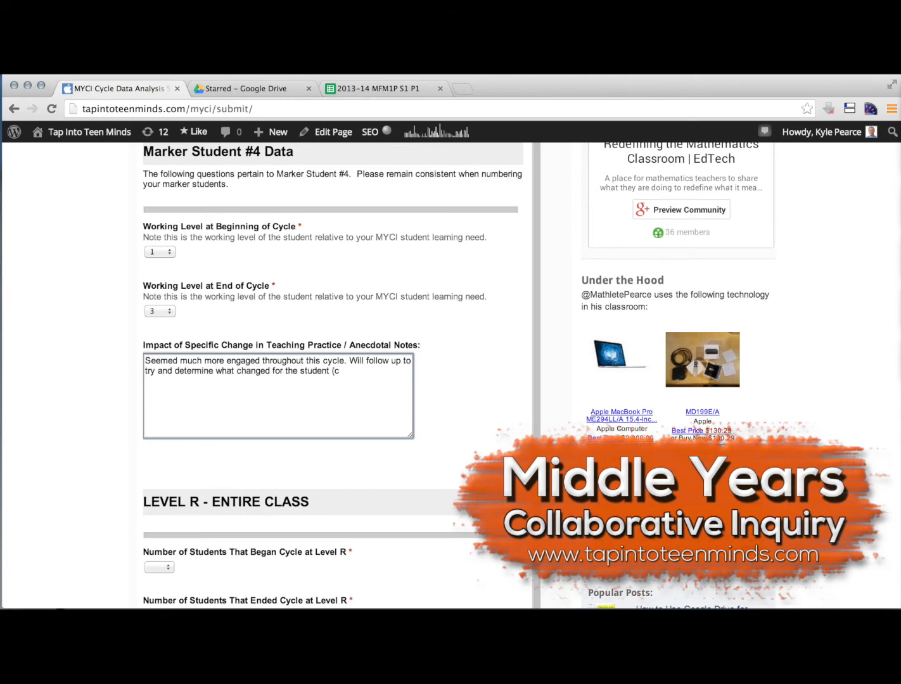
type("onversation).")
In the spreadsheet, review the Beginning of Cycle #1 marks and their level totals to count the students at Level R
scroll(461, 498, "down", 10)
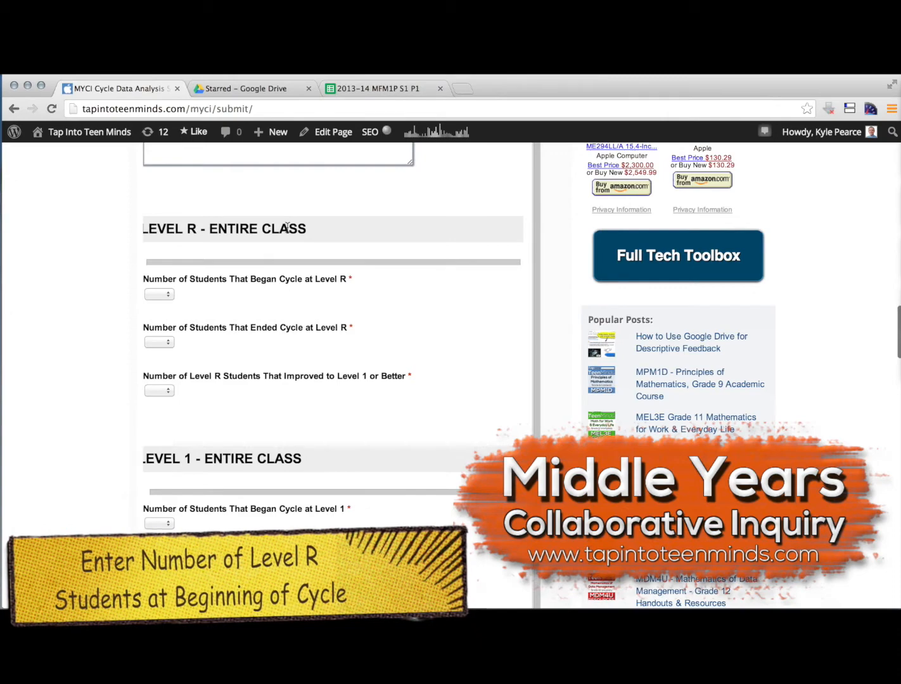
left_click(355, 89)
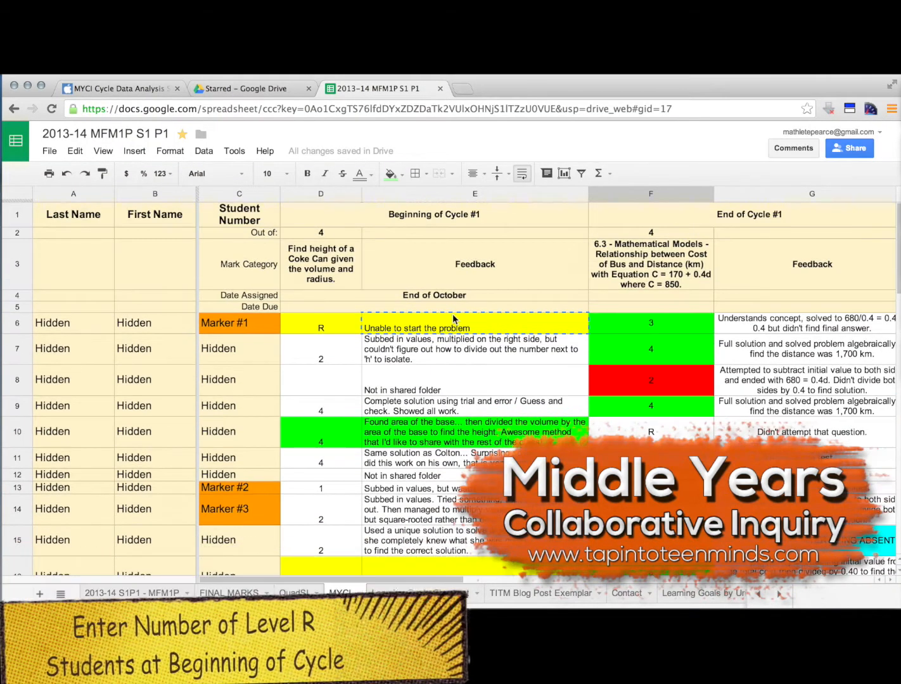
left_click(325, 322)
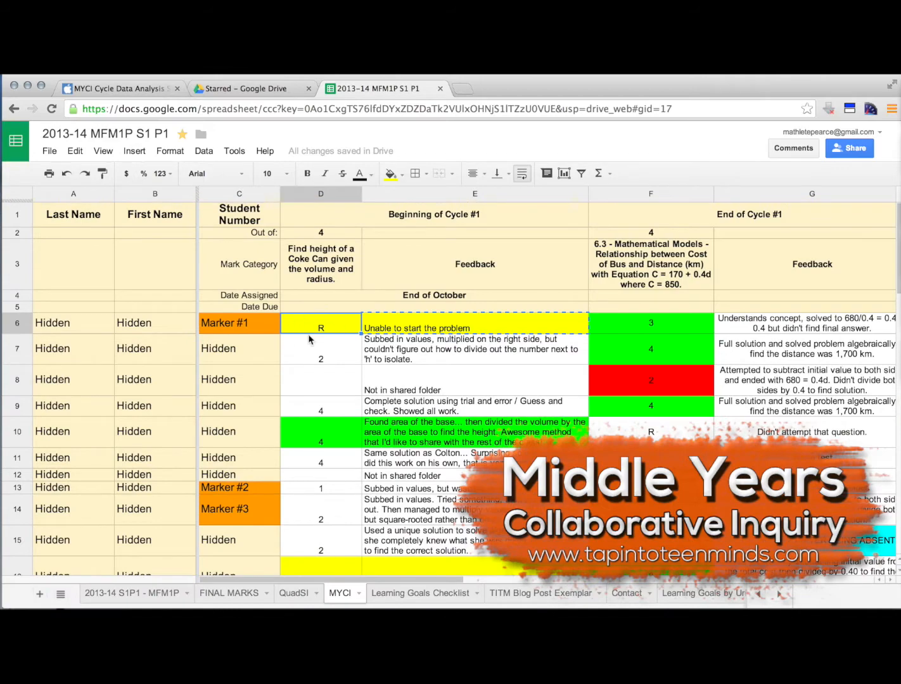
scroll(343, 364, "down", 5)
scroll(343, 365, "right", 2)
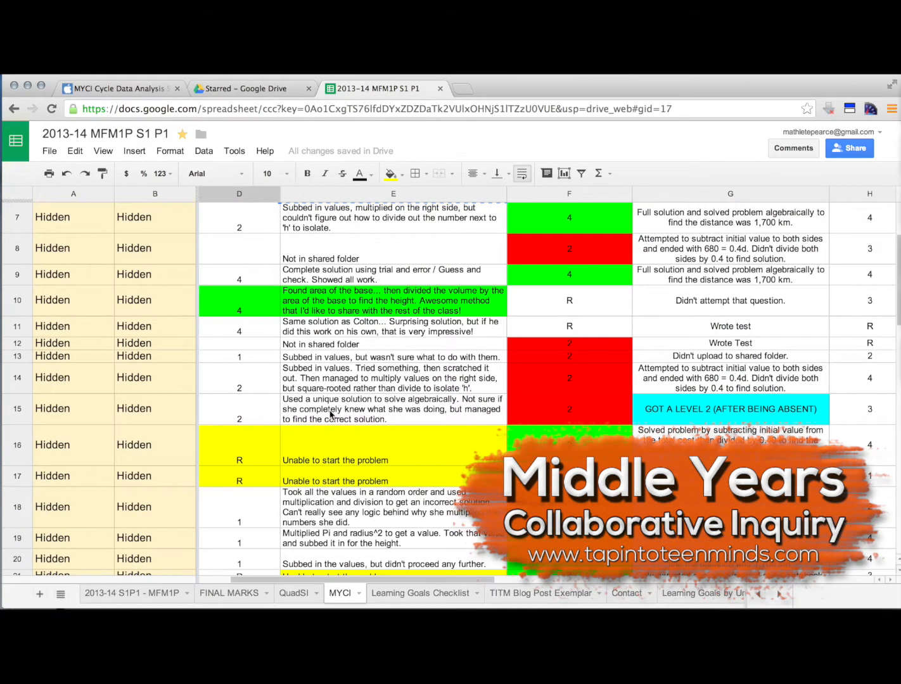
scroll(329, 416, "left", 2)
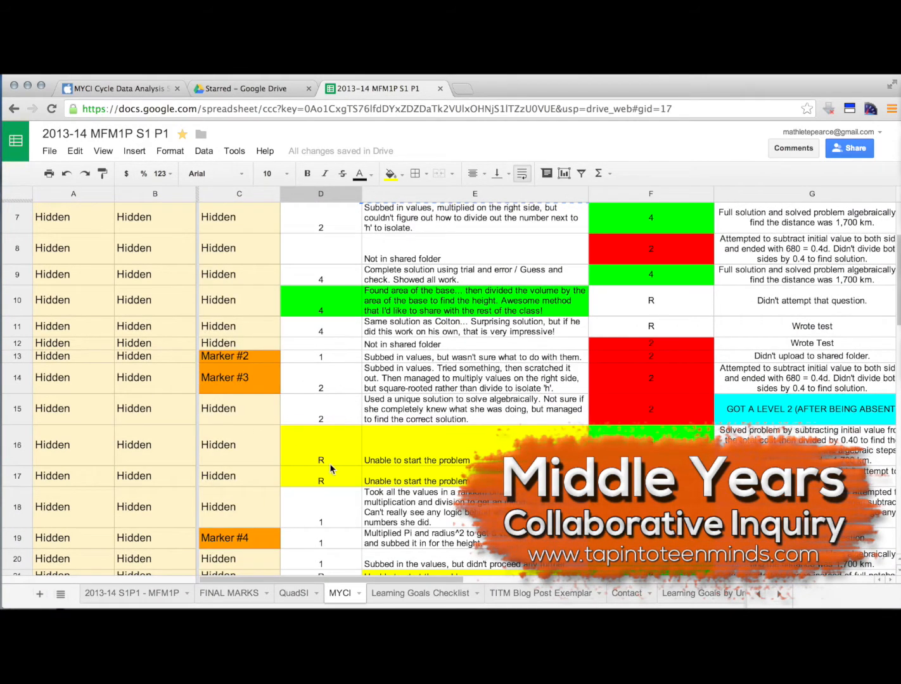
scroll(339, 481, "down", 5)
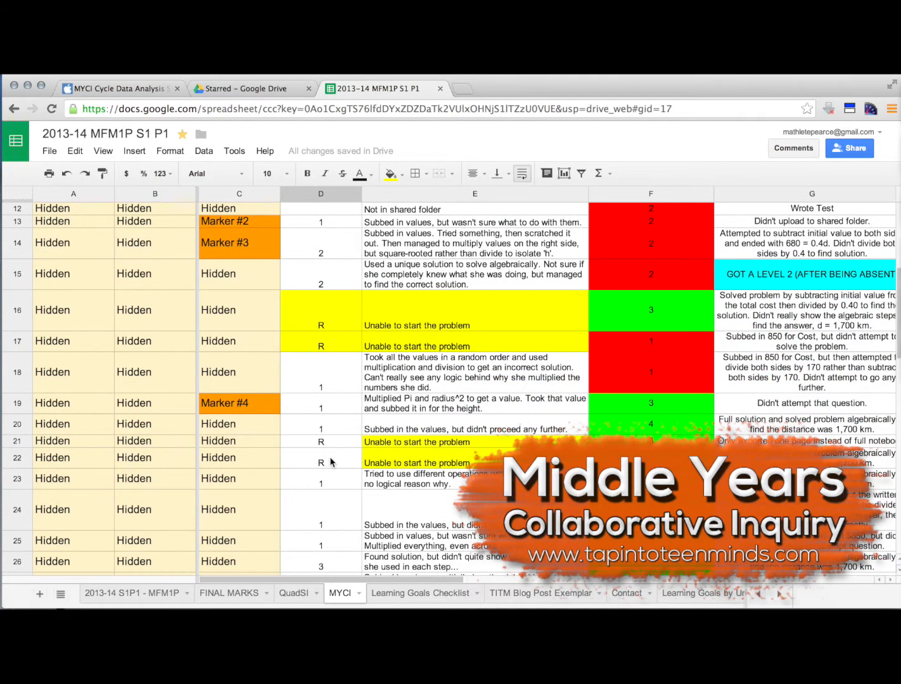
scroll(330, 462, "down", 5)
scroll(331, 462, "up", 2)
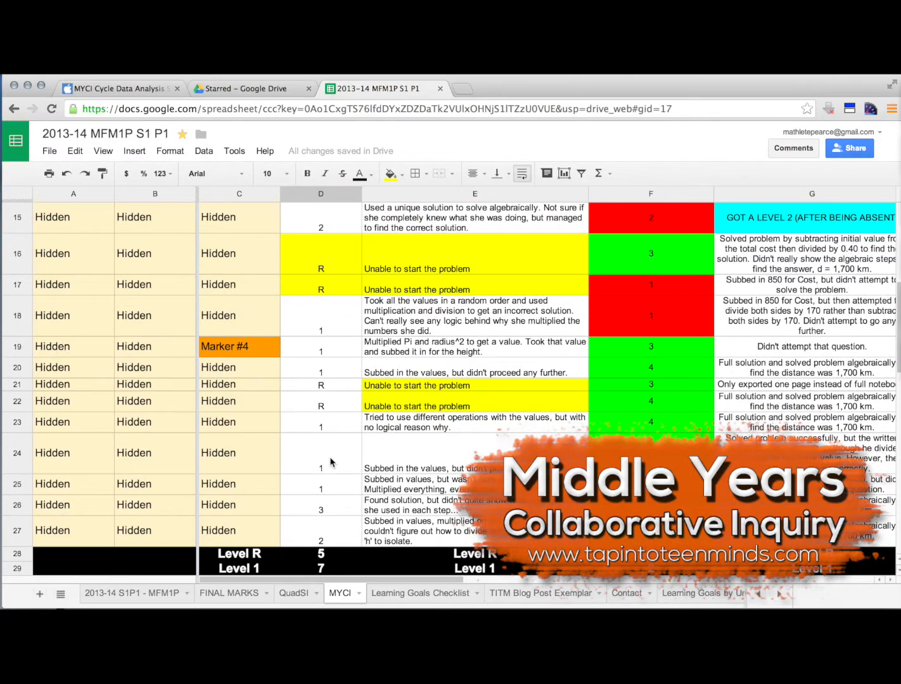
scroll(331, 462, "down", 4)
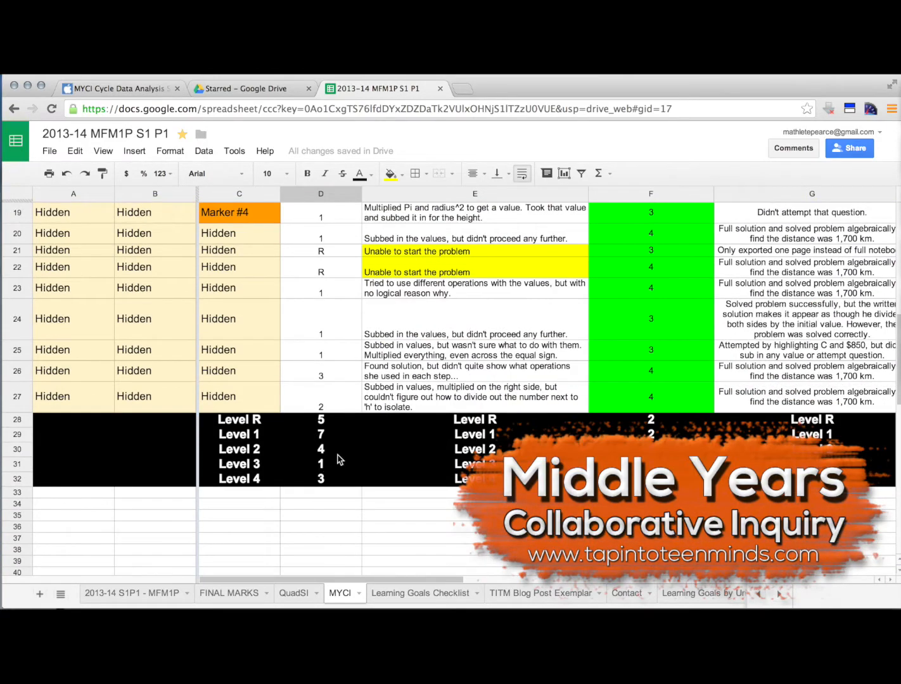
scroll(339, 459, "up", 6)
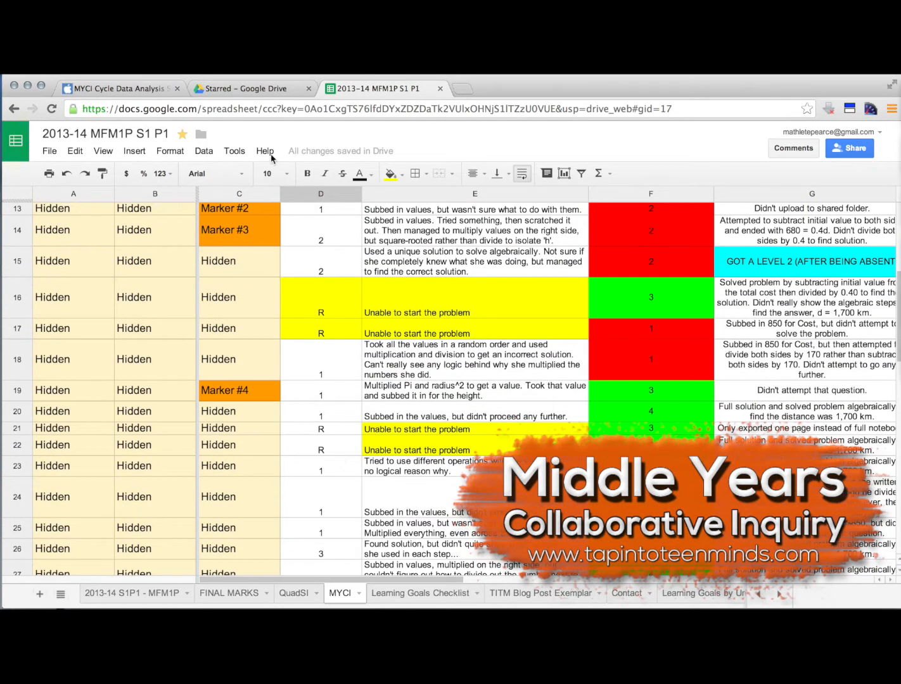
Back in the submission form, set the number of students that began the cycle at Level R to 5
left_click(135, 89)
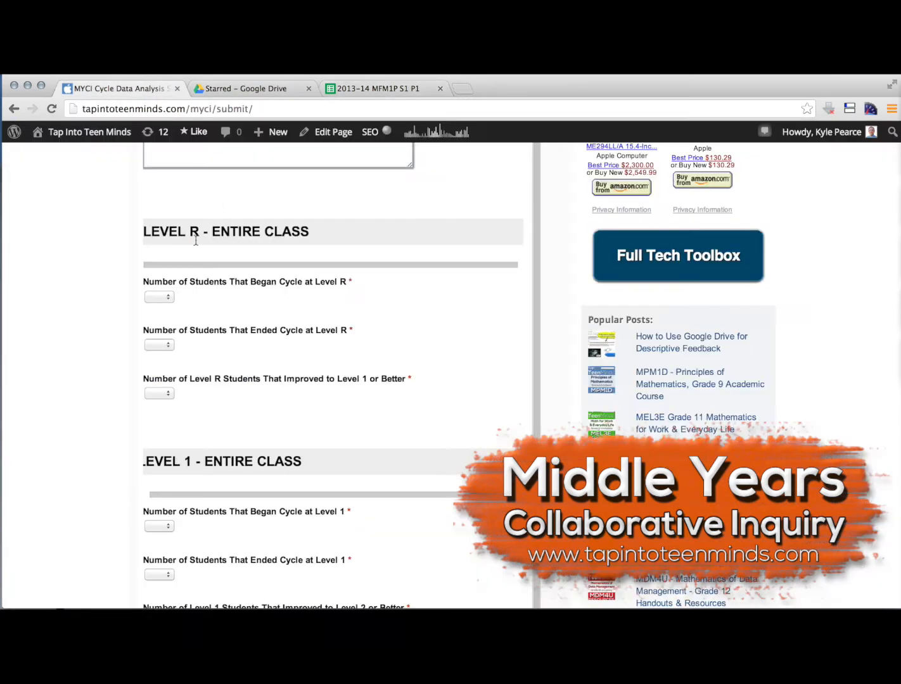
left_click(167, 298)
left_click(158, 350)
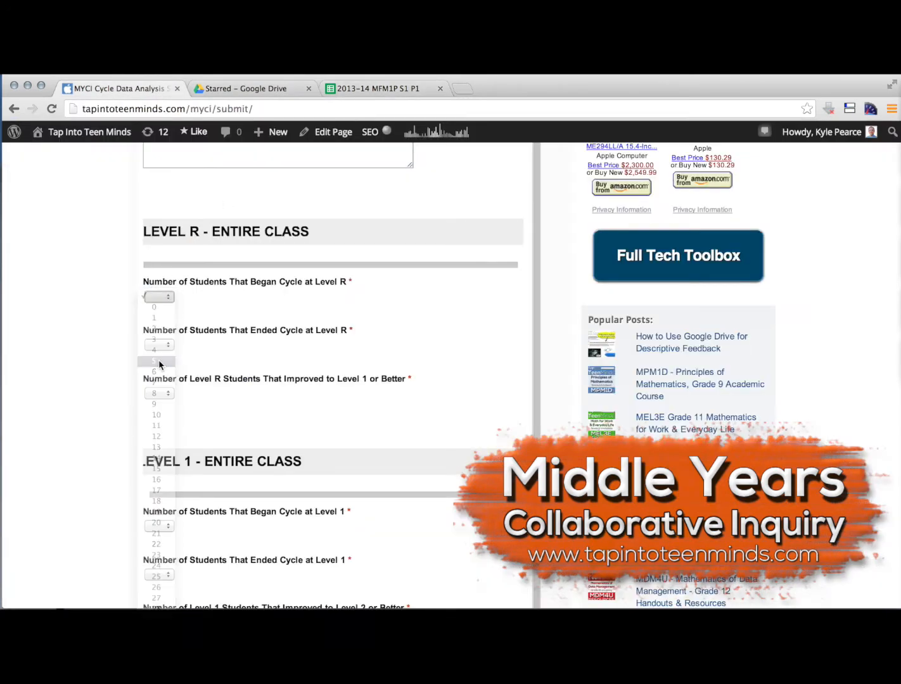
Count the Level R marks in the spreadsheet's End of Cycle #1 column and set the number of students that ended at Level R to 2
left_click(378, 89)
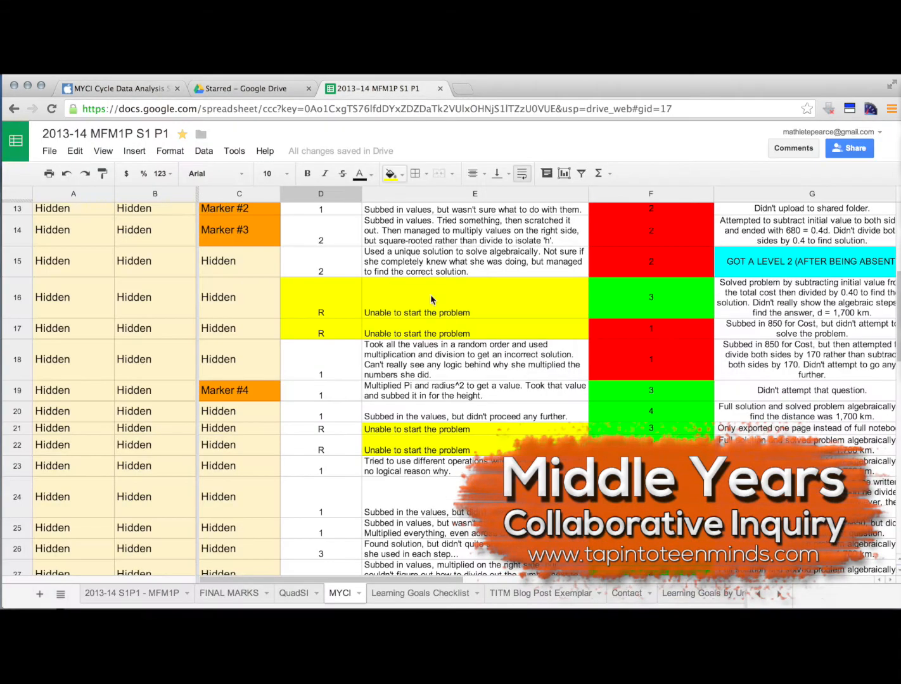
scroll(430, 299, "up", 10)
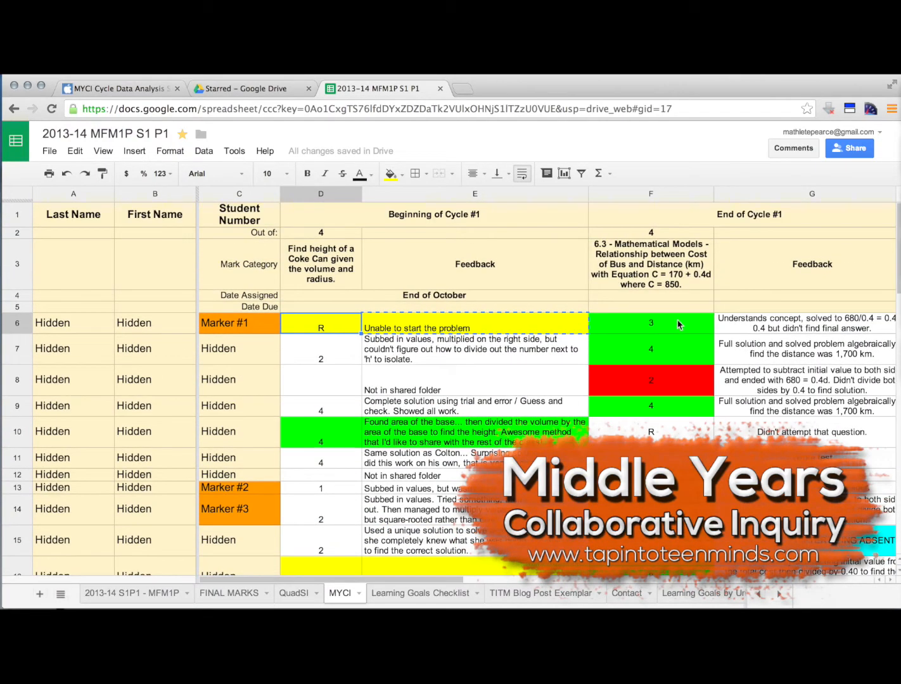
left_click(652, 434)
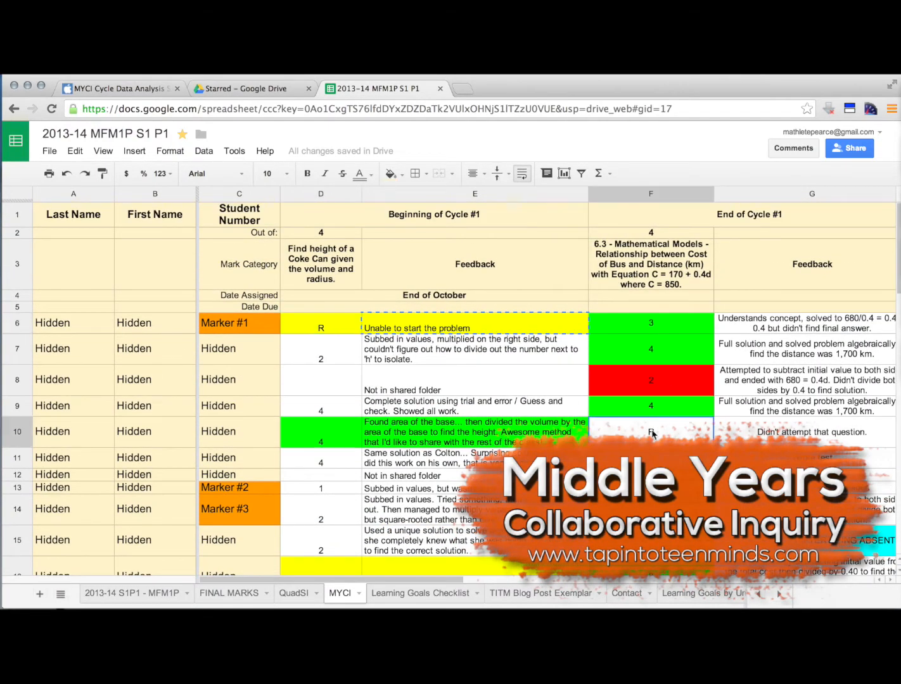
key("Return")
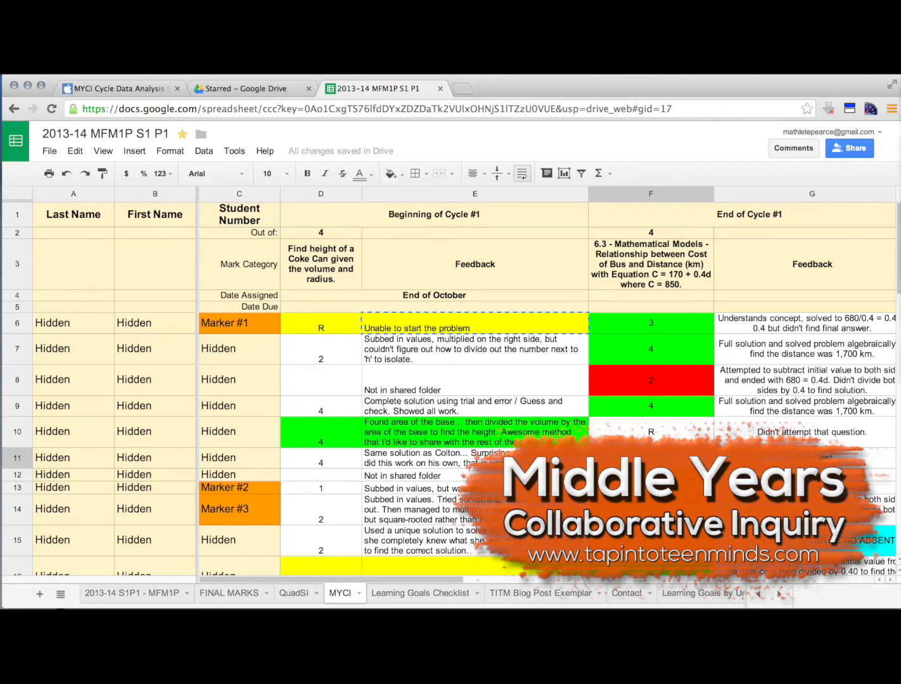
scroll(451, 388, "down", 5)
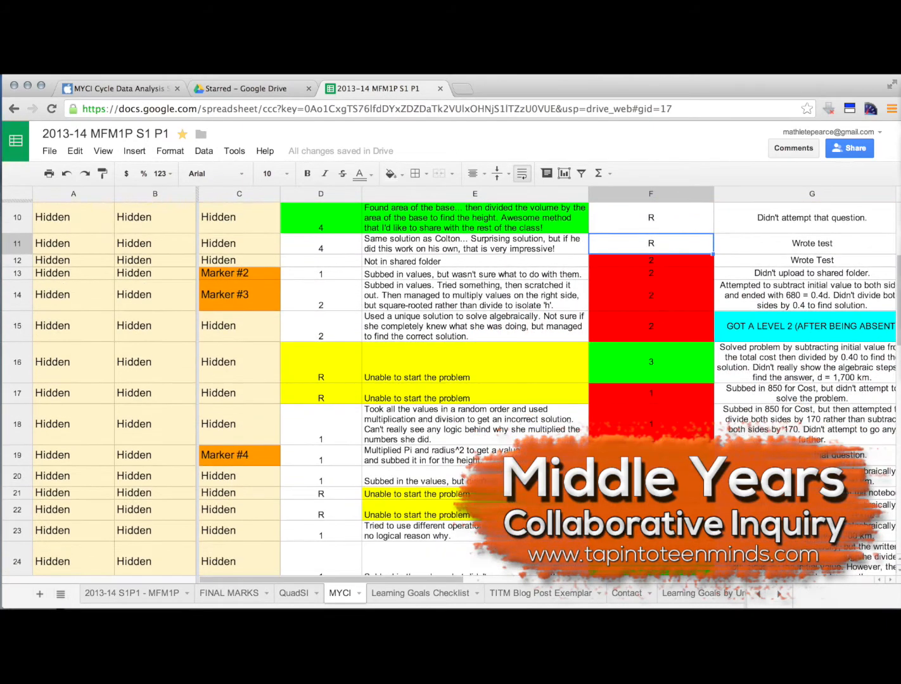
scroll(451, 389, "down", 4)
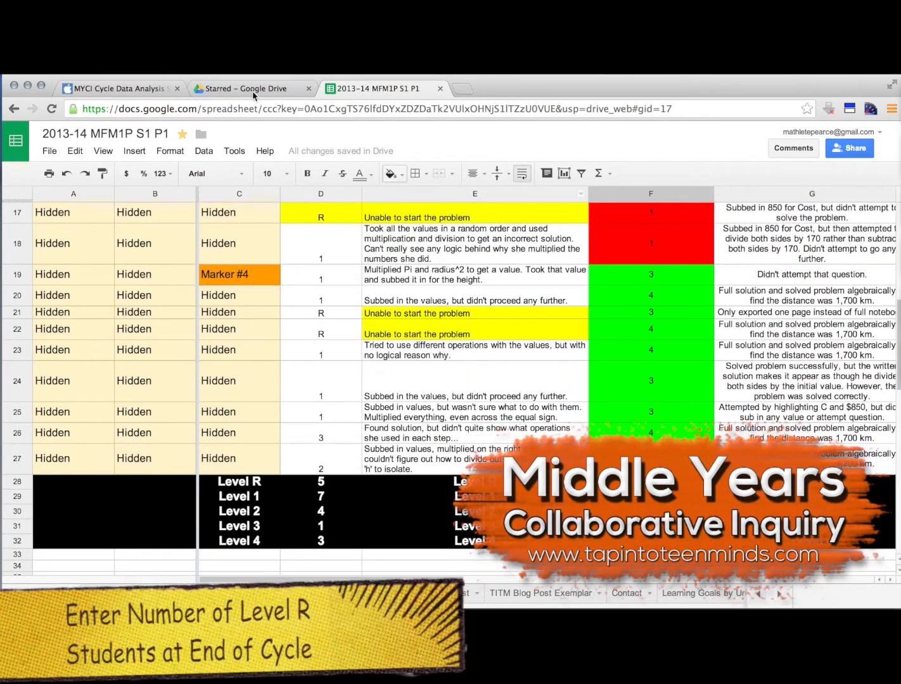
left_click(114, 88)
left_click(149, 345)
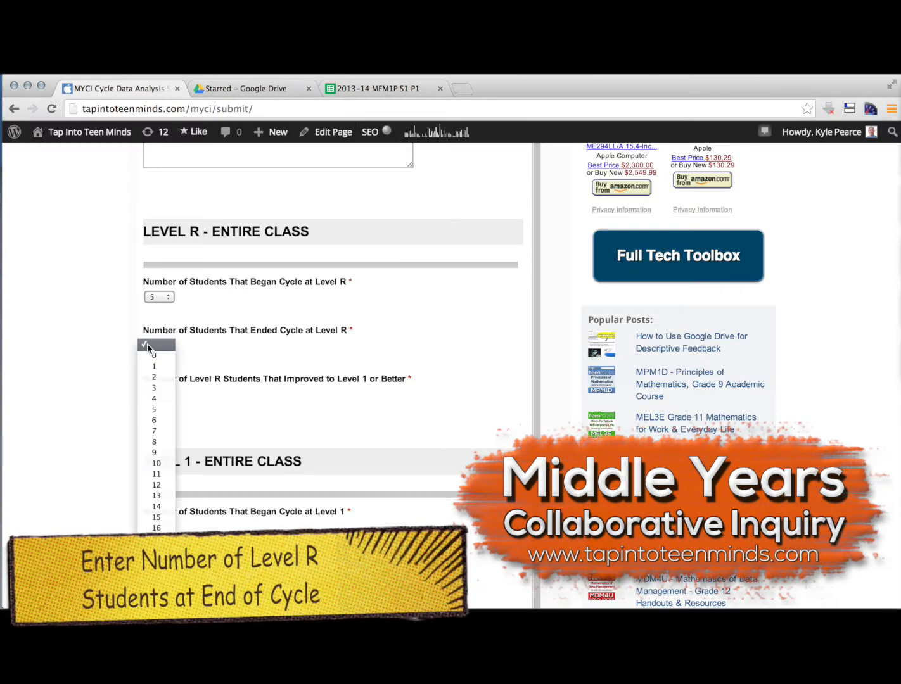
left_click(155, 378)
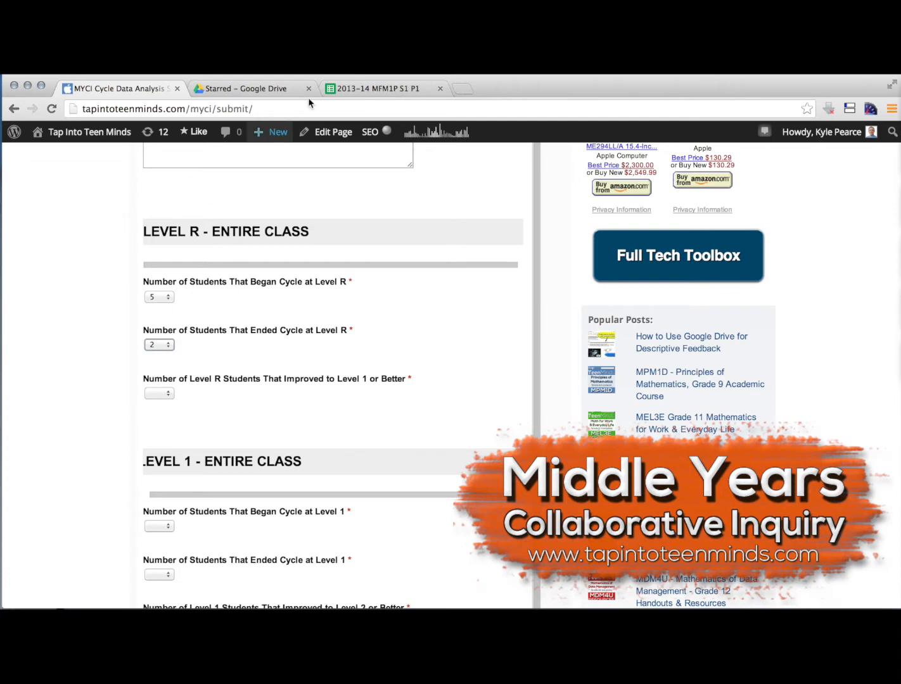
In the spreadsheet, compare the beginning and end marks of the students in rows 6, 16 and 17 who began Cycle #1 at Level R
left_click(361, 86)
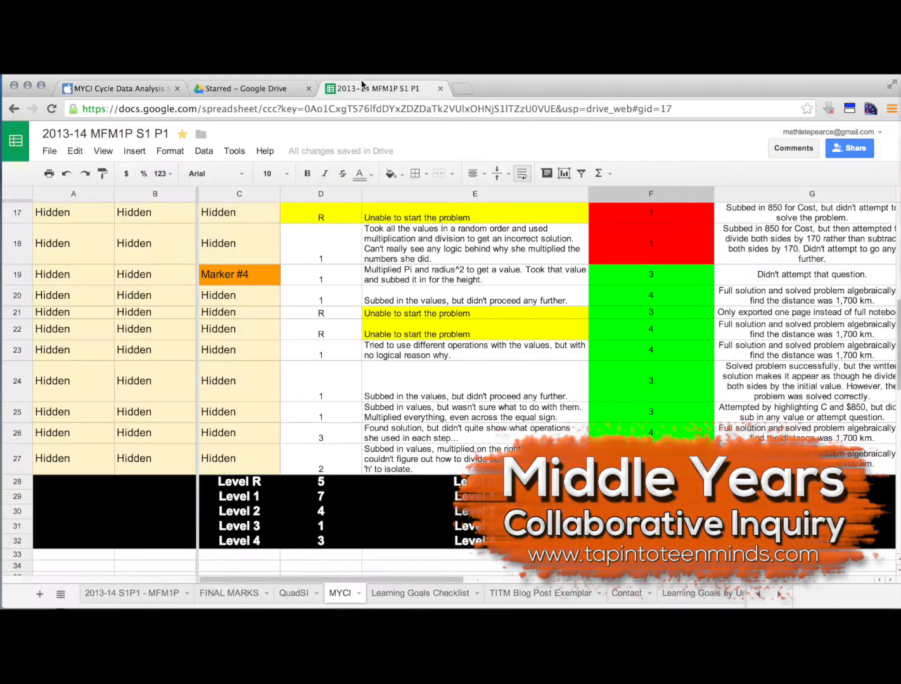
scroll(453, 334, "up", 6)
scroll(454, 334, "up", 1)
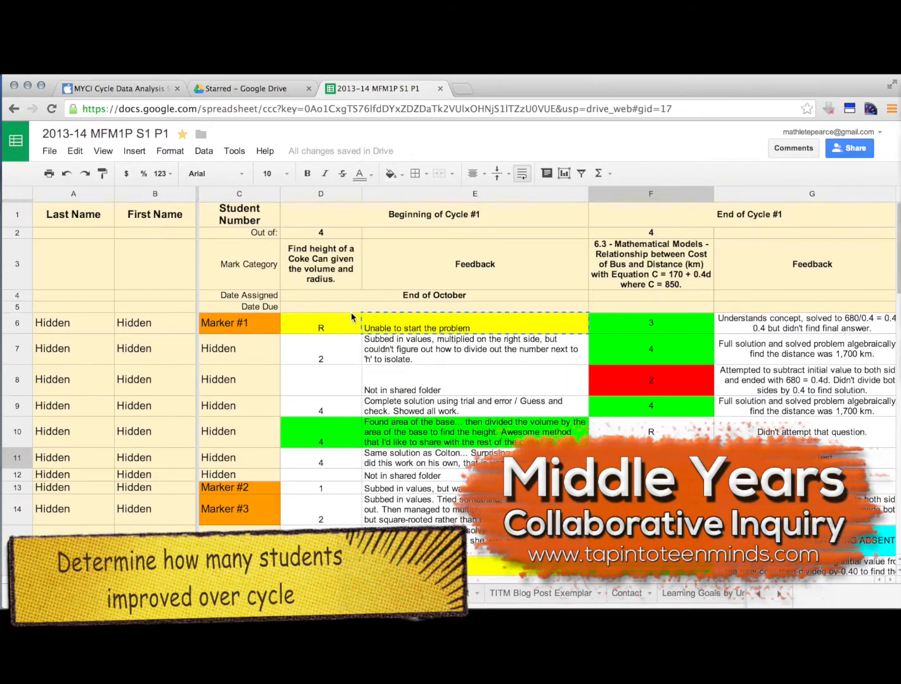
left_click(323, 327)
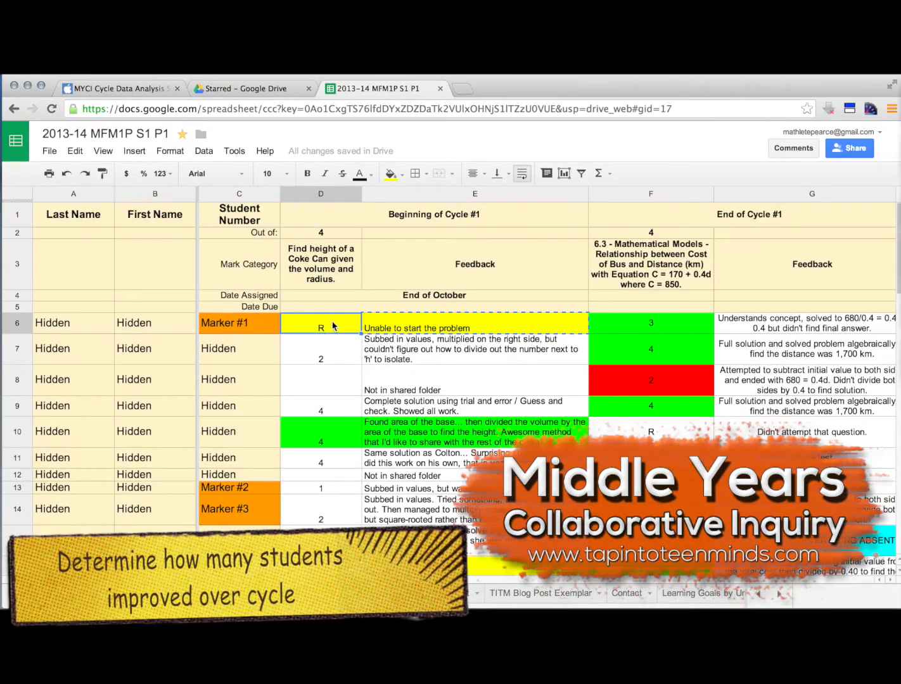
left_click(605, 332)
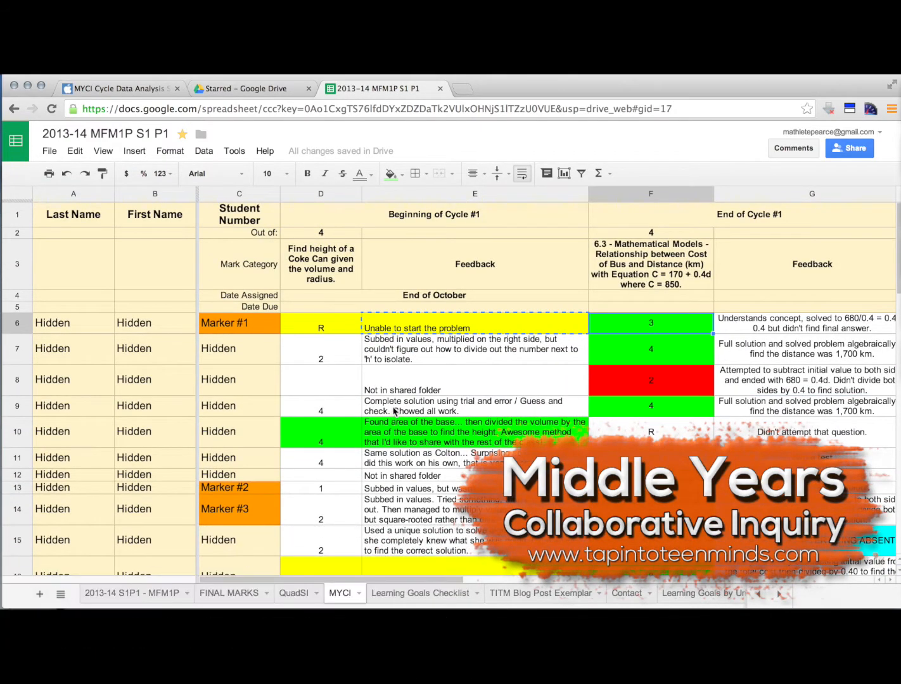
scroll(393, 402, "down", 5)
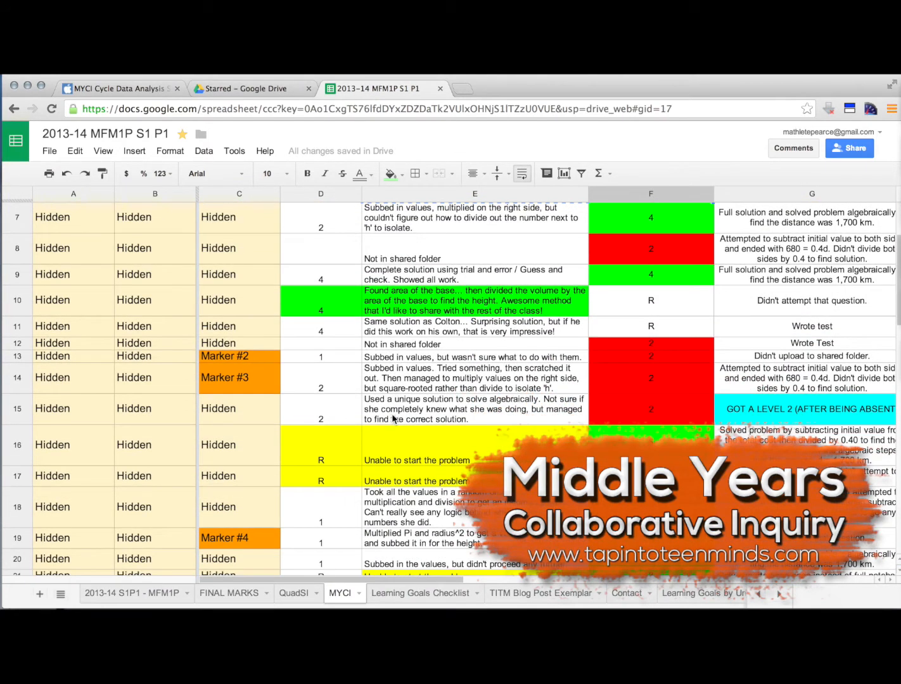
left_click(341, 446)
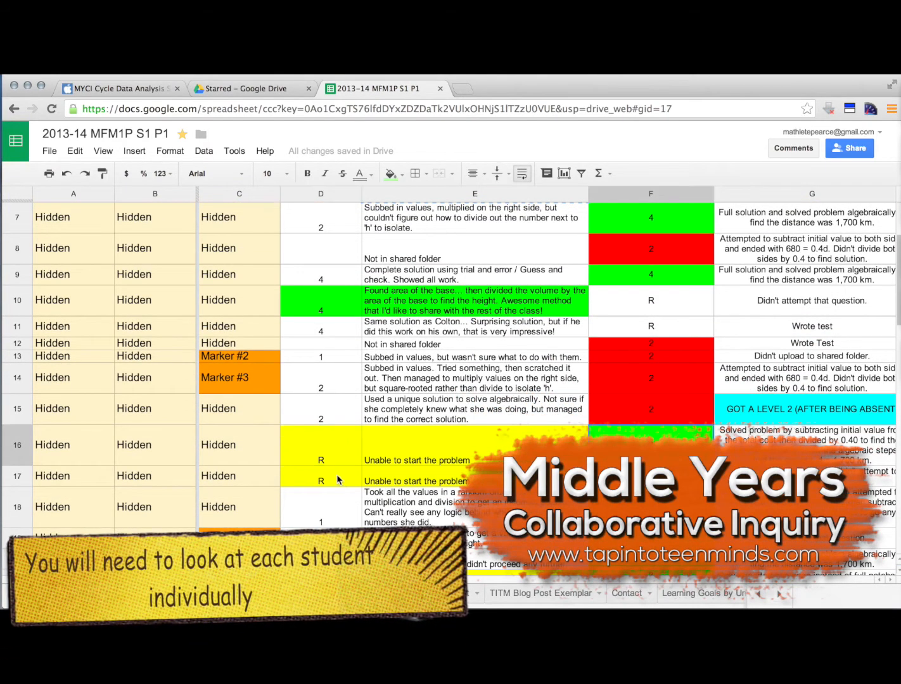
key("Down")
key("Right")
key("Right")
scroll(353, 515, "down", 2)
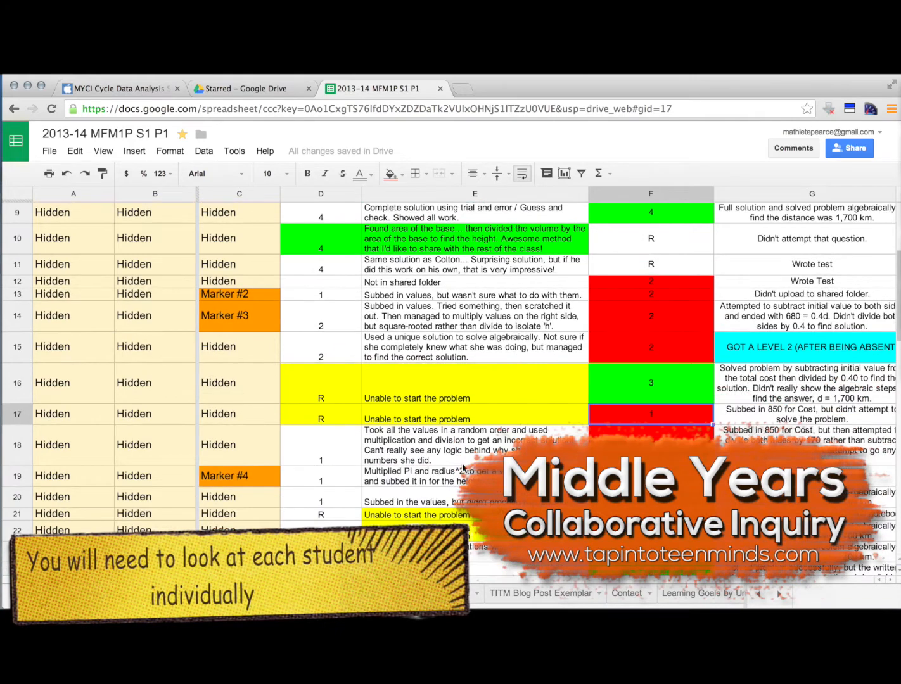
Check the Level R students in rows 21 and 22, and set the form's number of Level R students that improved to Level 1 or better to 5
left_click(353, 515)
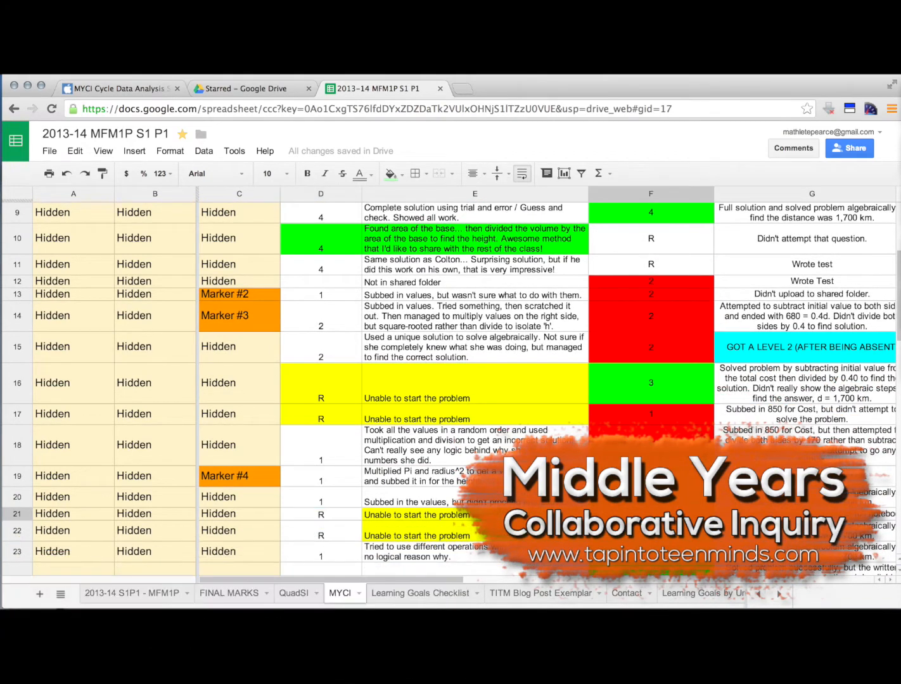
left_click(352, 537)
key("Right")
key("Right")
scroll(352, 537, "down", 4)
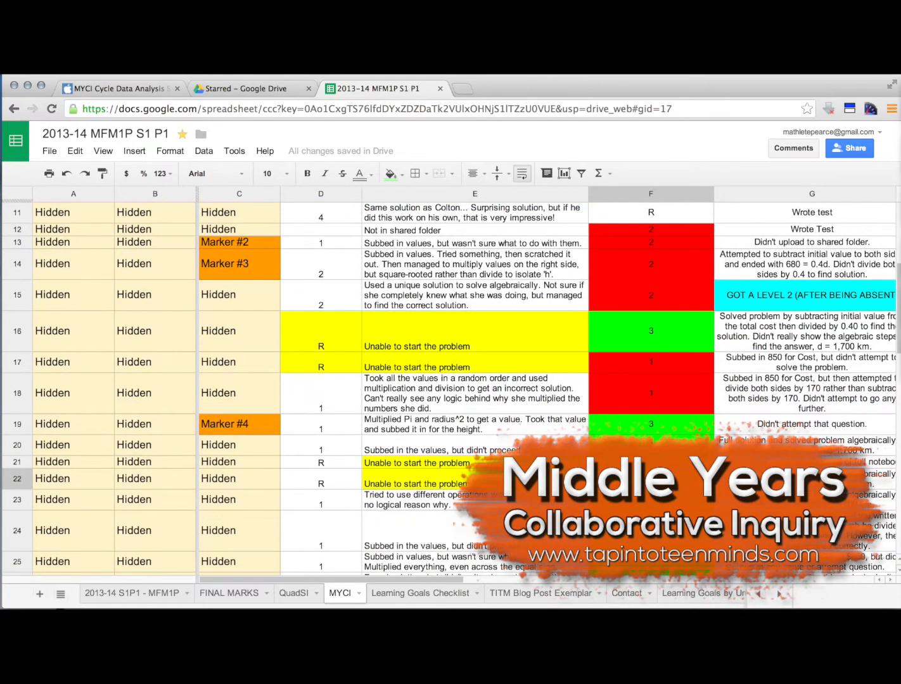
scroll(444, 386, "down", 2)
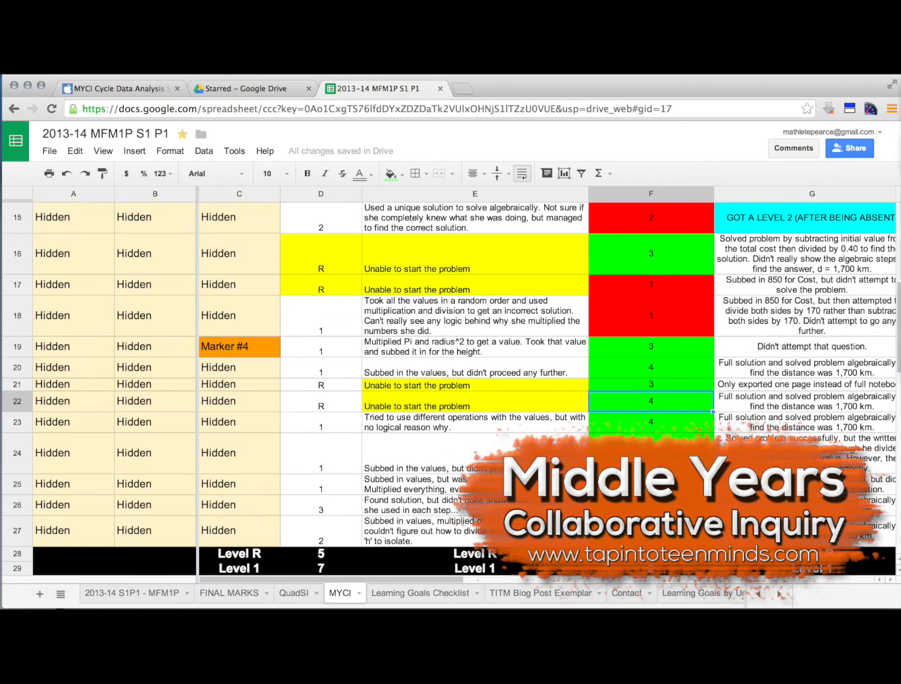
scroll(443, 387, "up", 2)
left_click(112, 93)
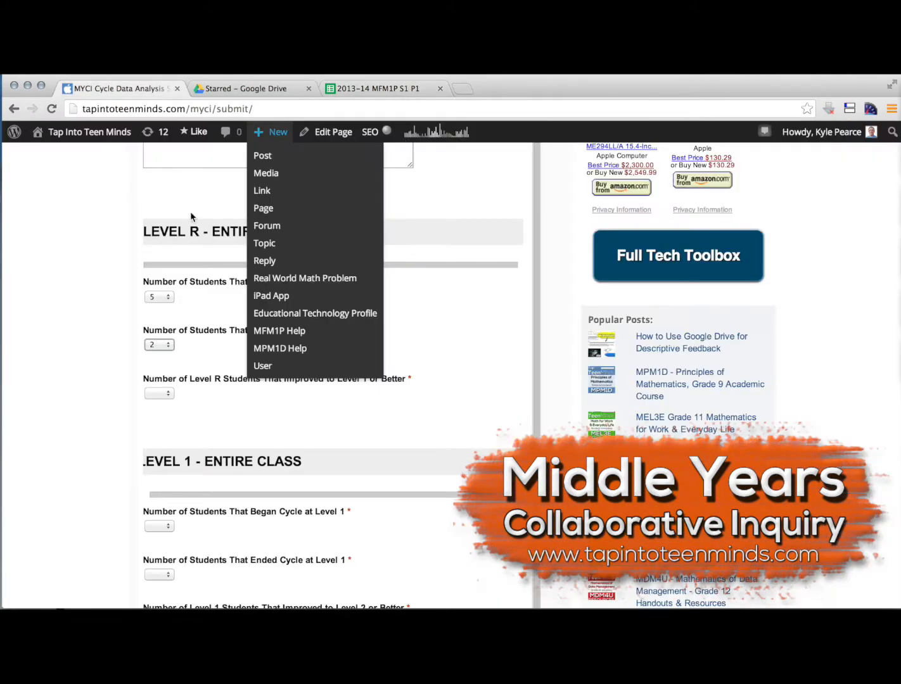
left_click(163, 394)
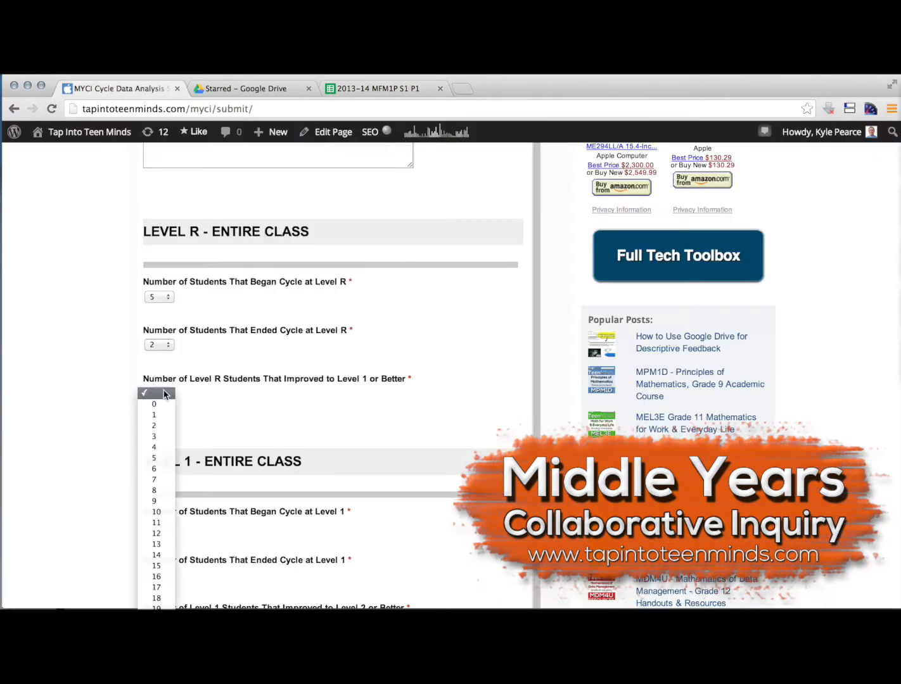
left_click(154, 457)
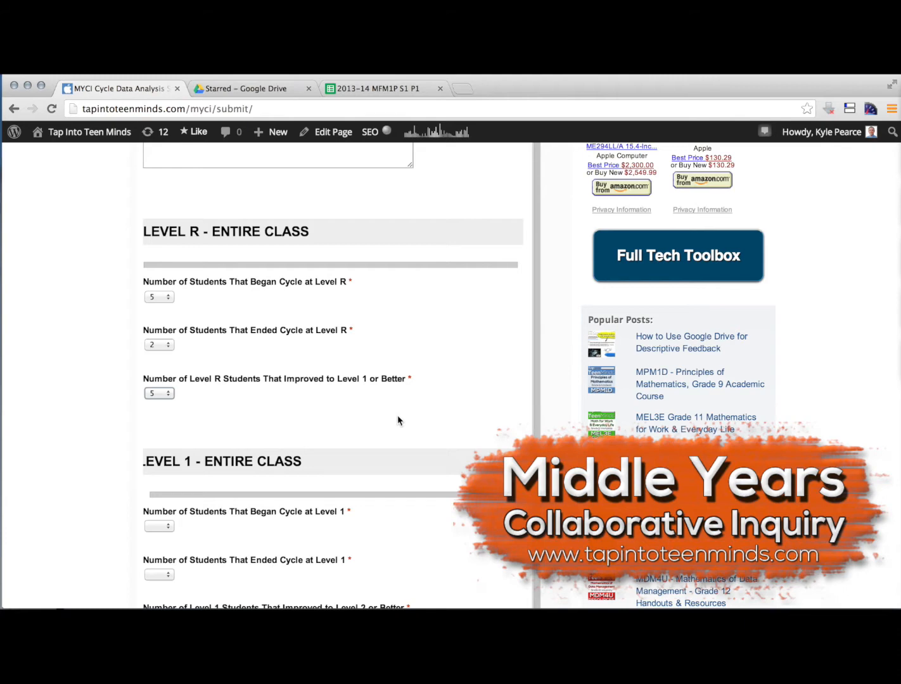
Count the Level 1 marks in the spreadsheet's Beginning of Cycle #1 column and set the number of students that began at Level 1 to 7
scroll(398, 418, "down", 5)
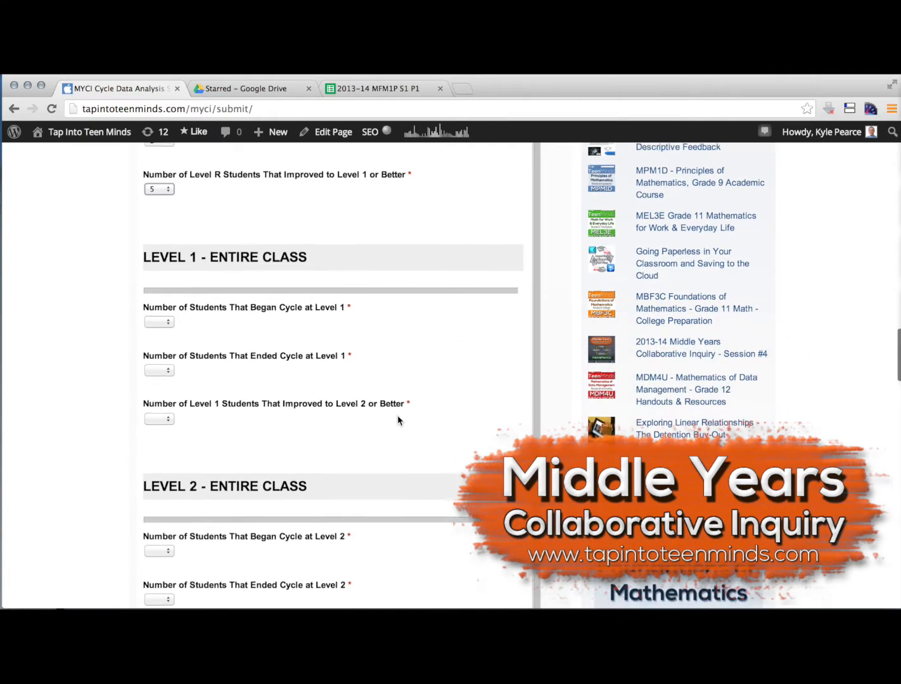
scroll(397, 420, "down", 1)
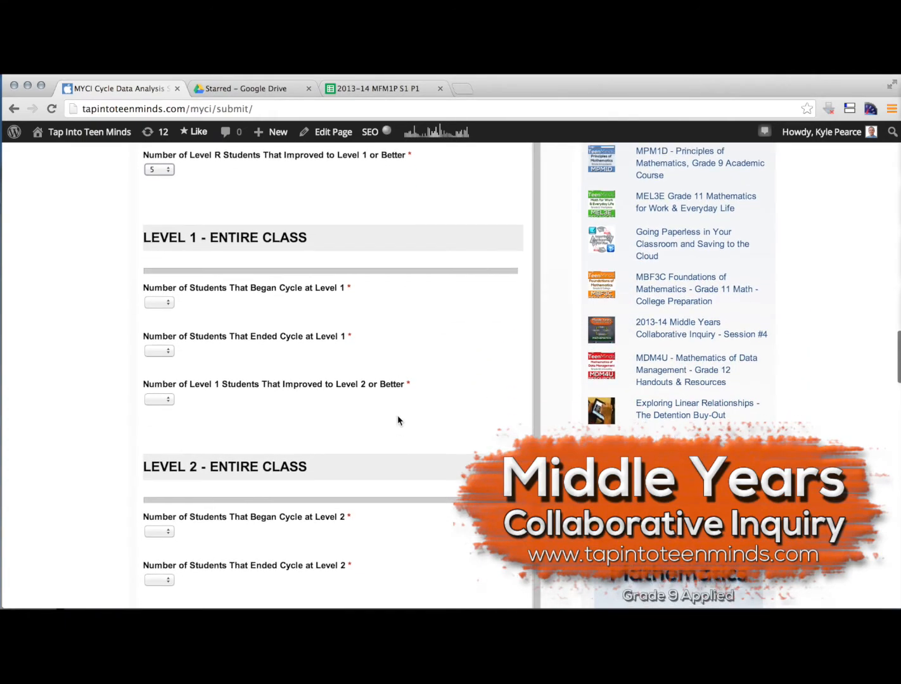
left_click(377, 87)
left_click(331, 450)
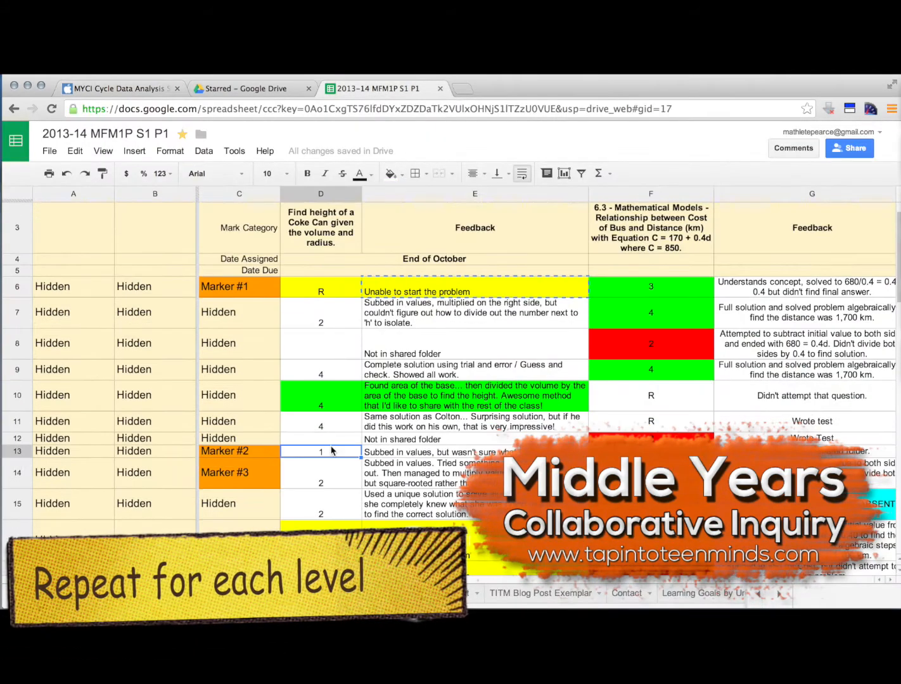
scroll(333, 450, "down", 5)
left_click(331, 444)
scroll(339, 501, "down", 3)
left_click(329, 453)
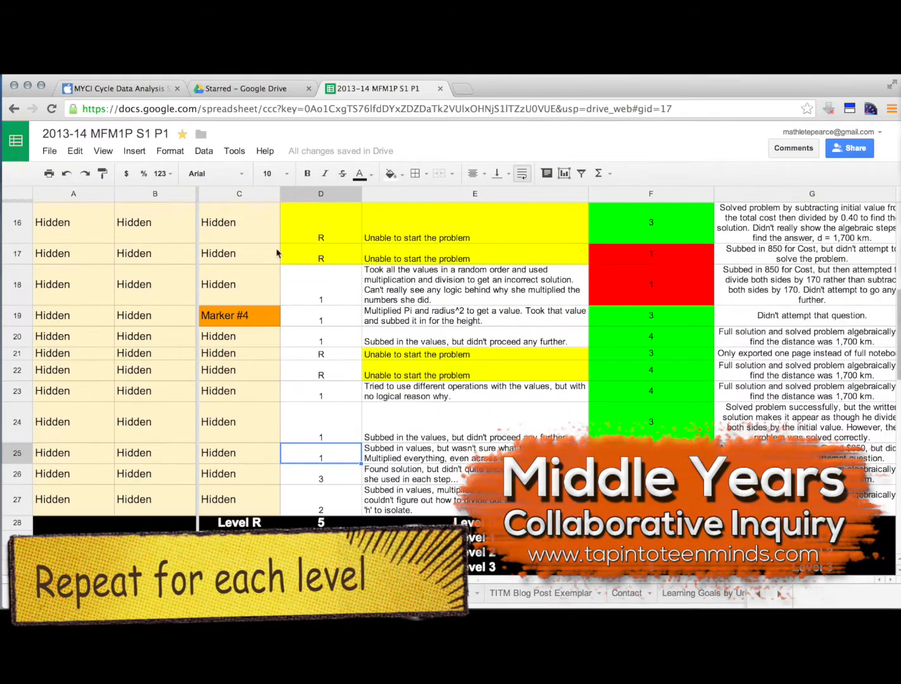
left_click(120, 89)
left_click(159, 302)
left_click(162, 399)
Check the End of Cycle #1 marks in the spreadsheet and set the number of students that ended at Level 1 to 2
left_click(350, 90)
scroll(646, 354, "up", 5)
left_click(121, 88)
left_click(160, 351)
left_click(162, 388)
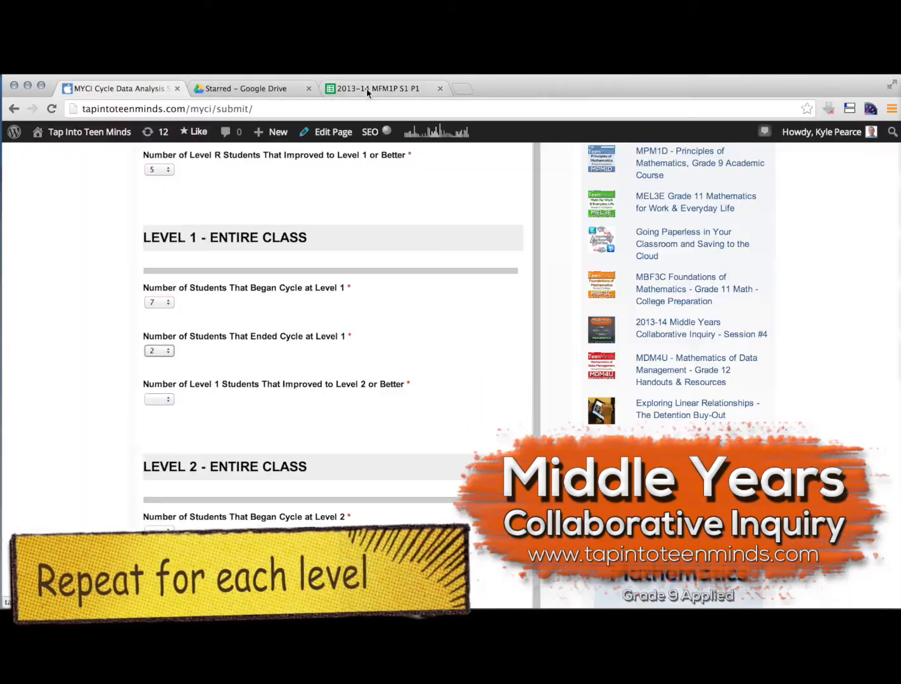
Compare the Level 1 students' beginning and end marks, and set the number that improved to Level 2 or better to 6
left_click(366, 88)
scroll(441, 510, "down", 4)
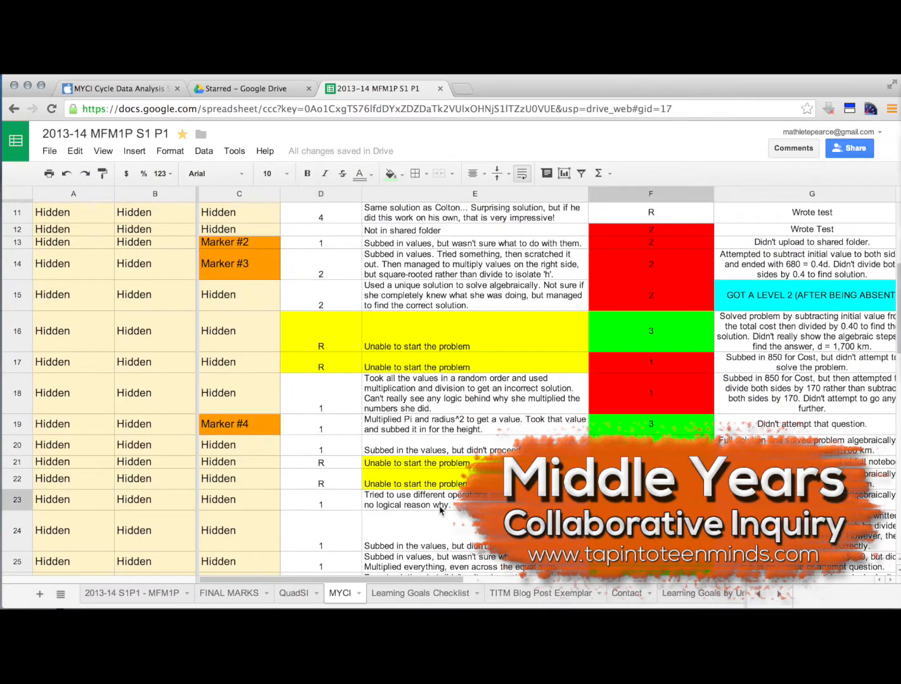
scroll(440, 510, "down", 3)
left_click(646, 452)
left_click(127, 90)
left_click(159, 397)
left_click(162, 482)
Using the spreadsheet's Level 2 totals, set the number of students that began at Level 2 to 4 and ended at Level 2 to 5
scroll(190, 380, "down", 4)
left_click(366, 88)
left_click(131, 92)
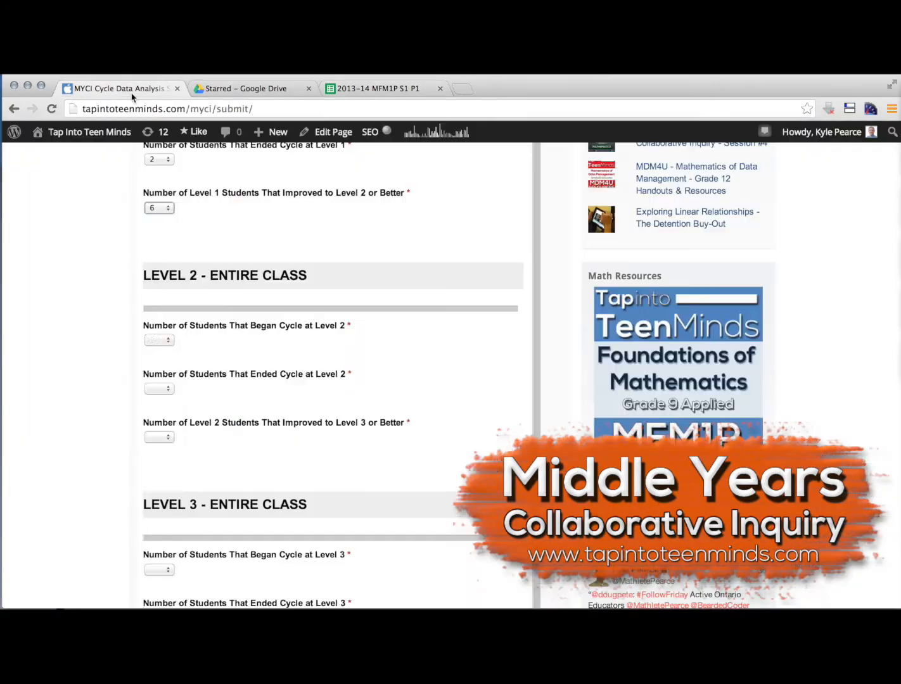
left_click(159, 340)
left_click(162, 401)
left_click(159, 388)
left_click(161, 461)
Compare the Level 2 students' marks in the spreadsheet and set the number that improved to Level 3 or better to 2
left_click(359, 87)
scroll(428, 443, "down", 5)
left_click(127, 91)
left_click(159, 438)
Using the spreadsheet's Level 3 totals, set the number of students that began at Level 3 to 1 and ended at Level 3 to 6
scroll(197, 395, "down", 5)
left_click(362, 86)
scroll(327, 459, "down", 5)
left_click(127, 91)
left_click(159, 355)
left_click(162, 379)
left_click(159, 403)
left_click(162, 487)
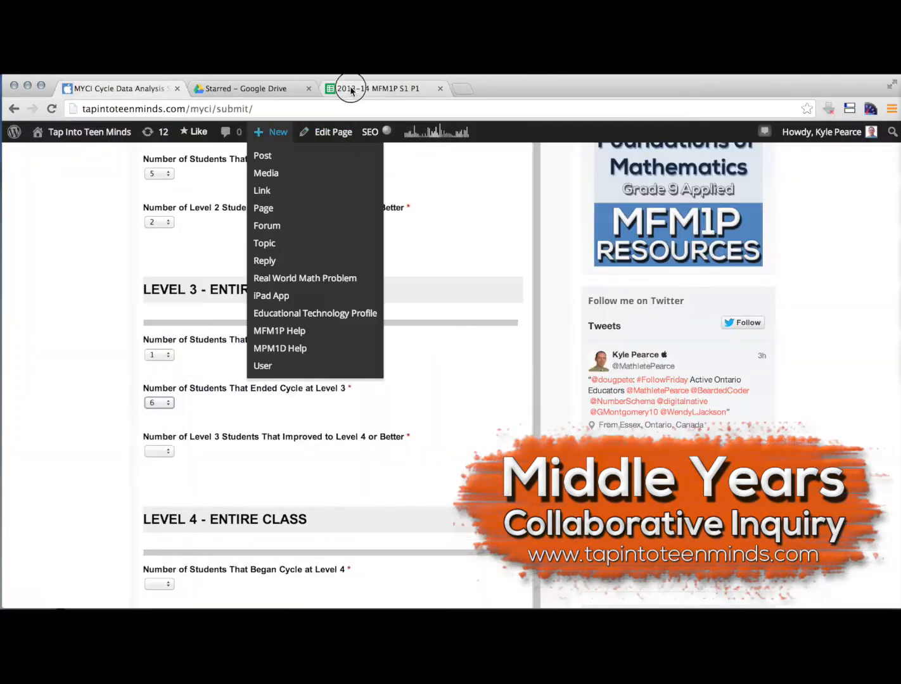
Check the Level 3 student's end mark in the spreadsheet and set the number that improved to Level 4 or better to 1
left_click(351, 90)
left_click(127, 91)
left_click(159, 451)
left_click(159, 461)
Using the spreadsheet's Level 4 totals, set the number of students that began at Level 4 to 3 and ended at Level 4 to 7
scroll(257, 446, "down", 5)
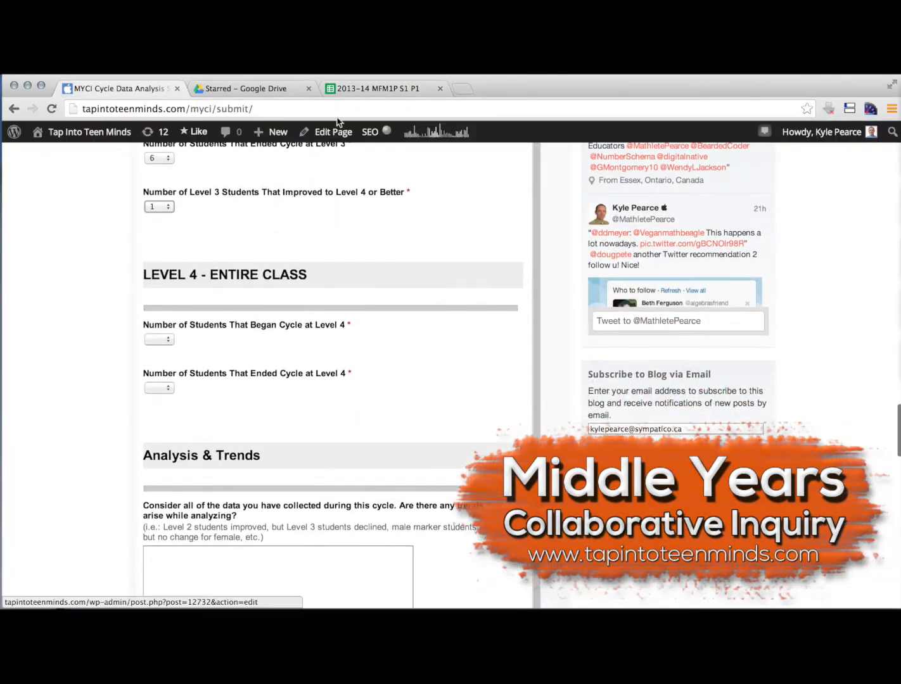
left_click(356, 89)
scroll(338, 362, "down", 5)
left_click(127, 90)
left_click(160, 339)
left_click(161, 387)
left_click(159, 389)
left_click(160, 483)
Enter "Optional" as the answer to the data trends question under Analysis & Trends and clear that answer again
scroll(380, 427, "down", 5)
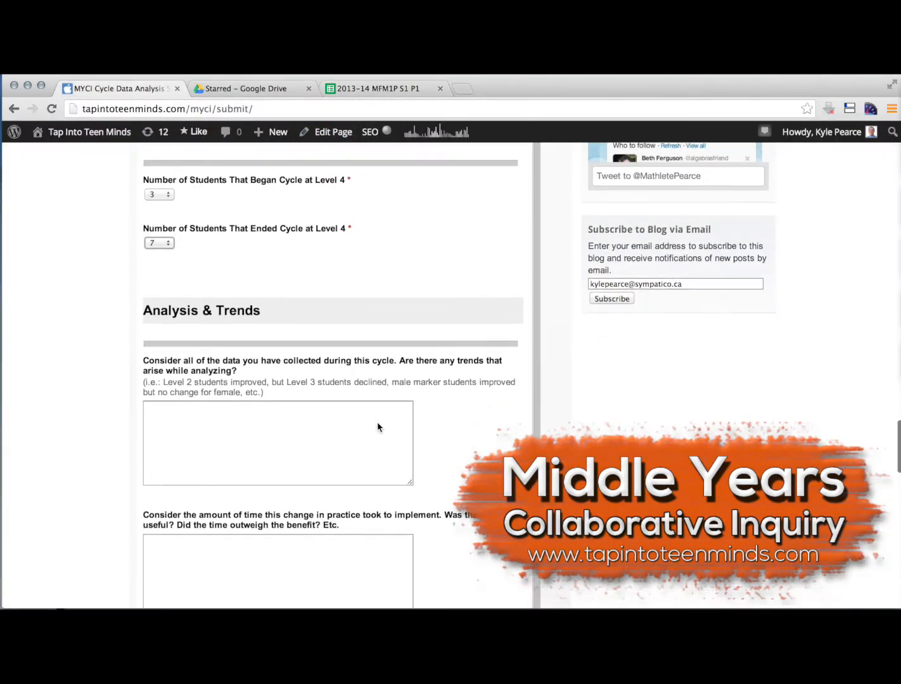
scroll(376, 428, "down", 4)
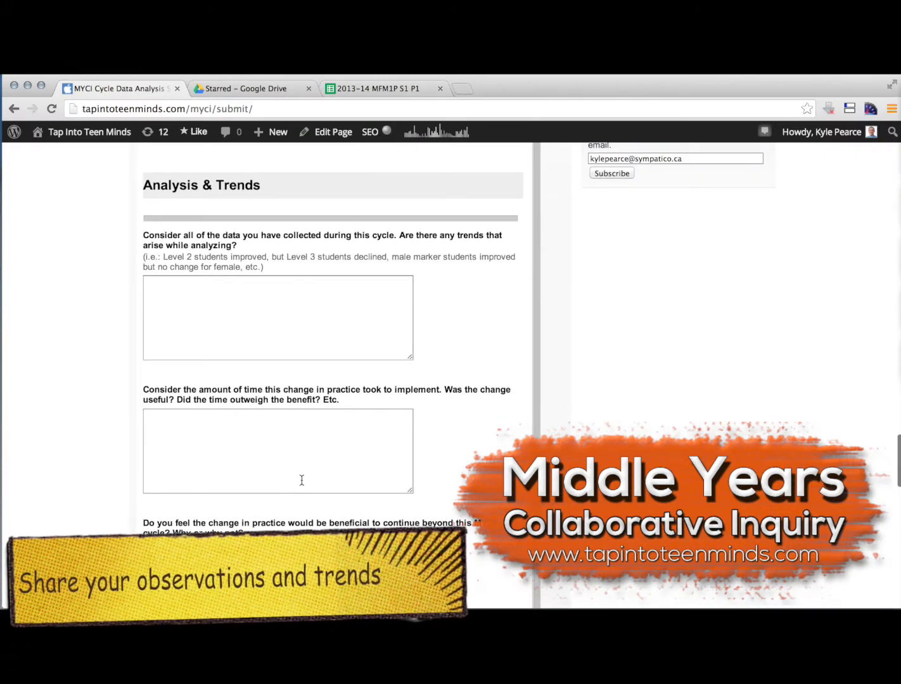
left_click(254, 301)
type("Optional")
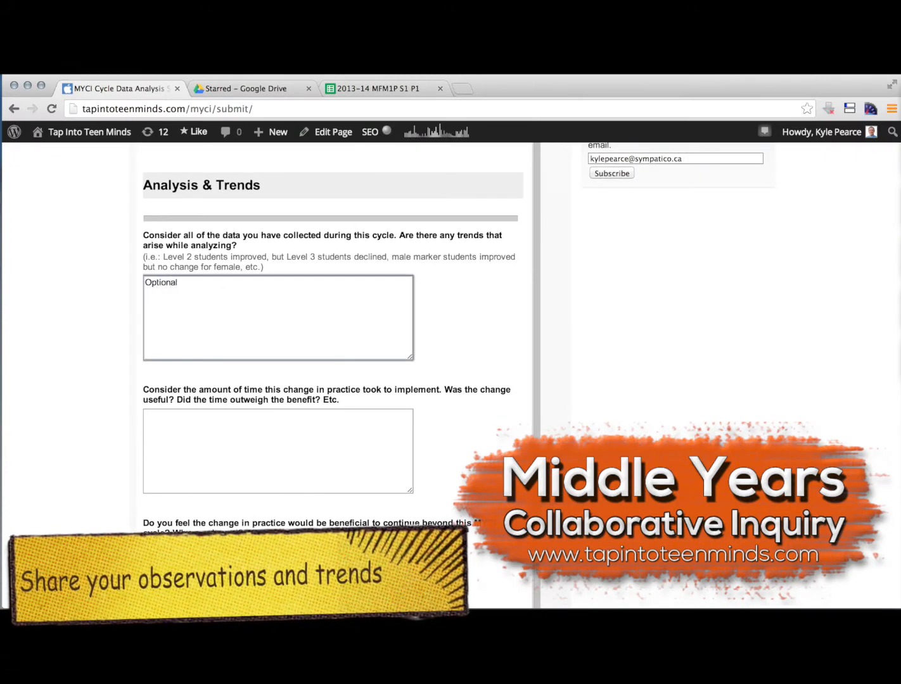
key("super+a")
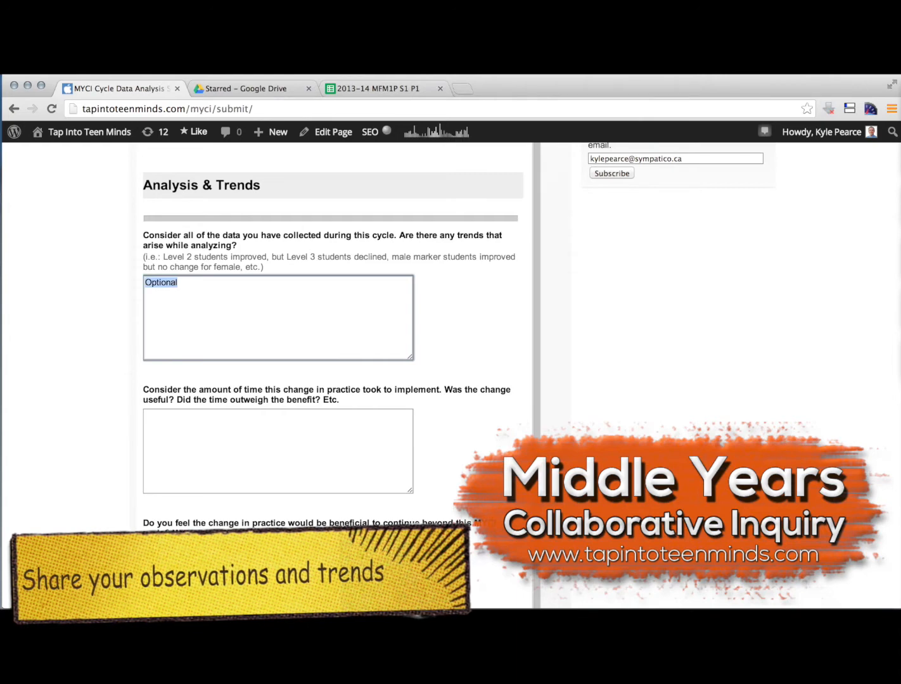
key("BackSpace")
Review the remaining Analysis & Trends questions through to the end of the submission form
scroll(450, 290, "down", 2)
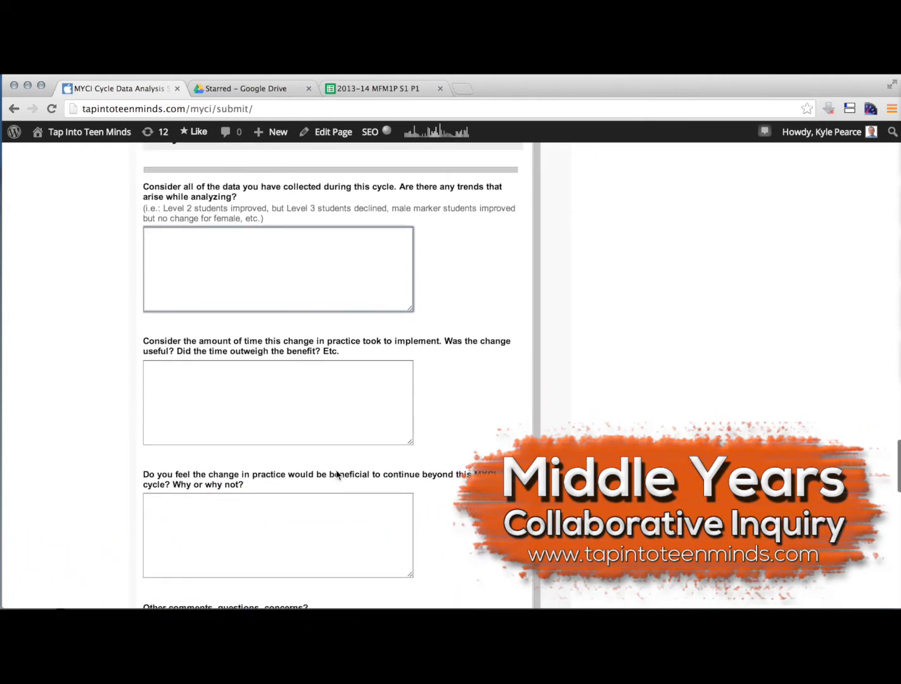
scroll(451, 469, "down", 1)
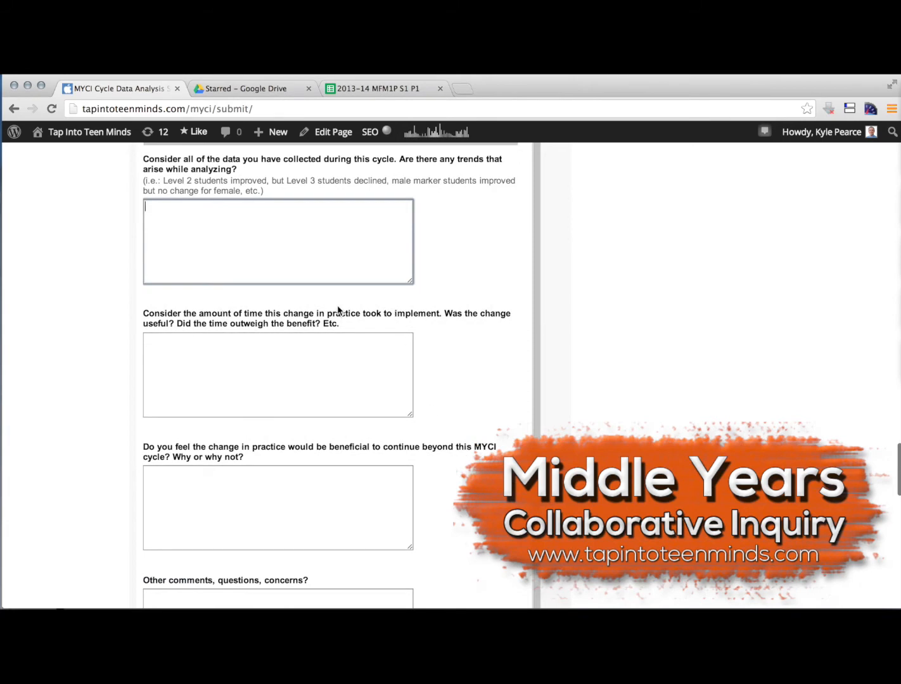
scroll(320, 366, "down", 3)
scroll(321, 365, "up", 4)
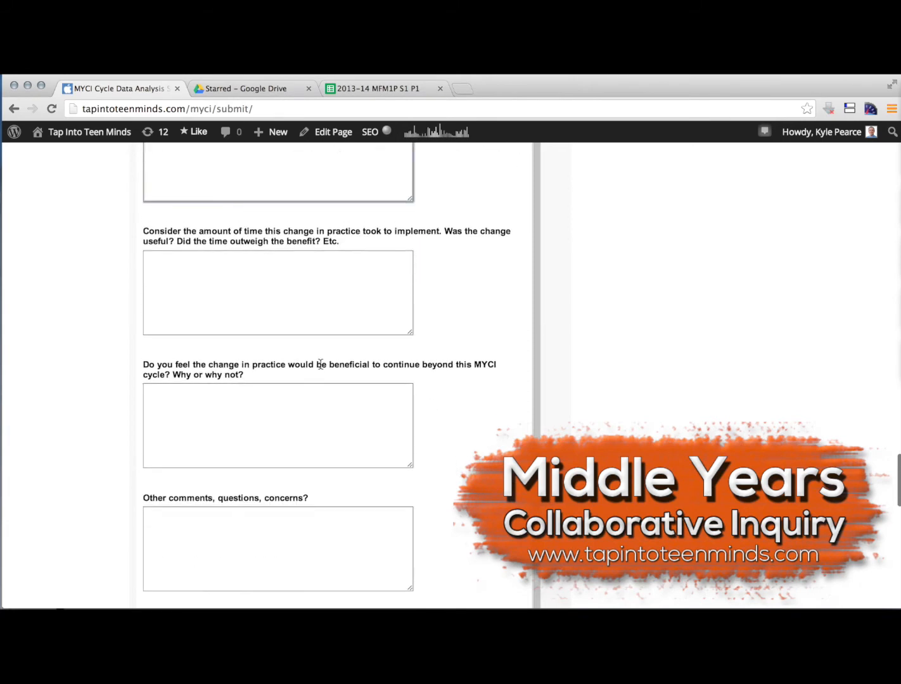
scroll(321, 365, "down", 4)
scroll(321, 365, "down", 4)
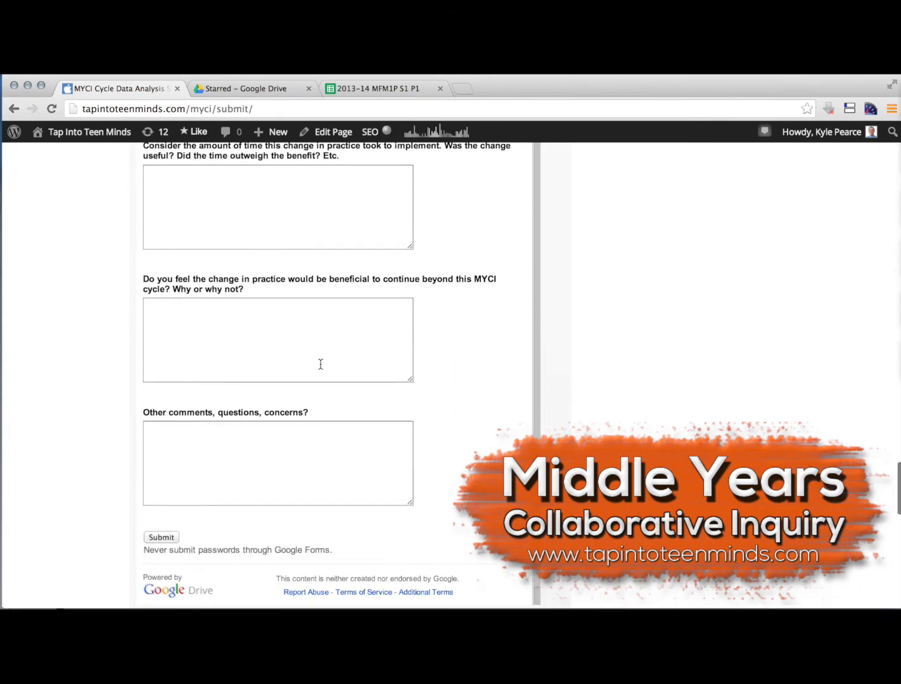